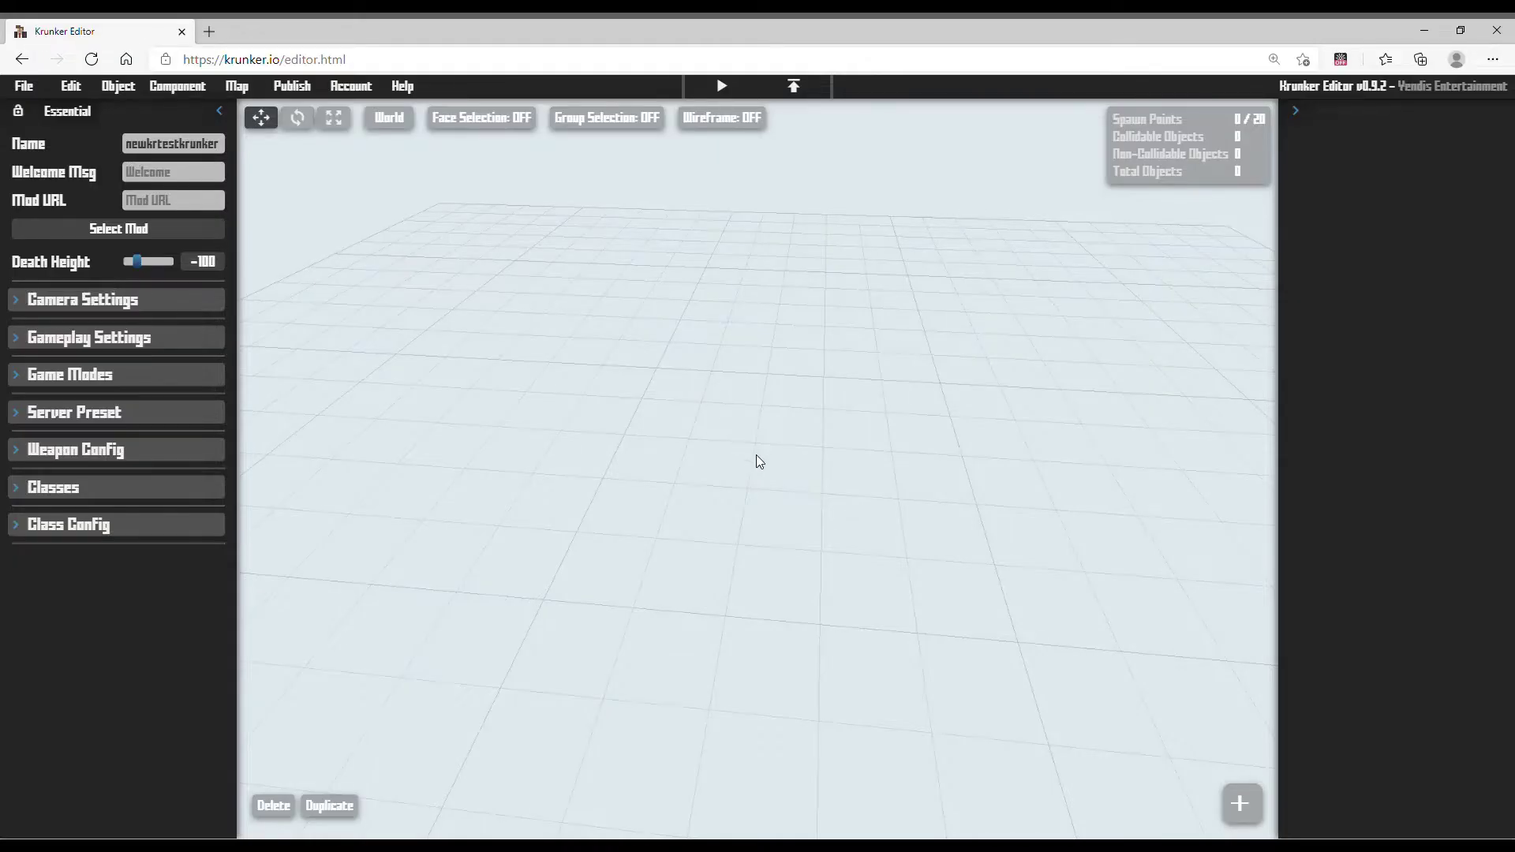
right_drag(756, 454, 794, 460)
key(s)
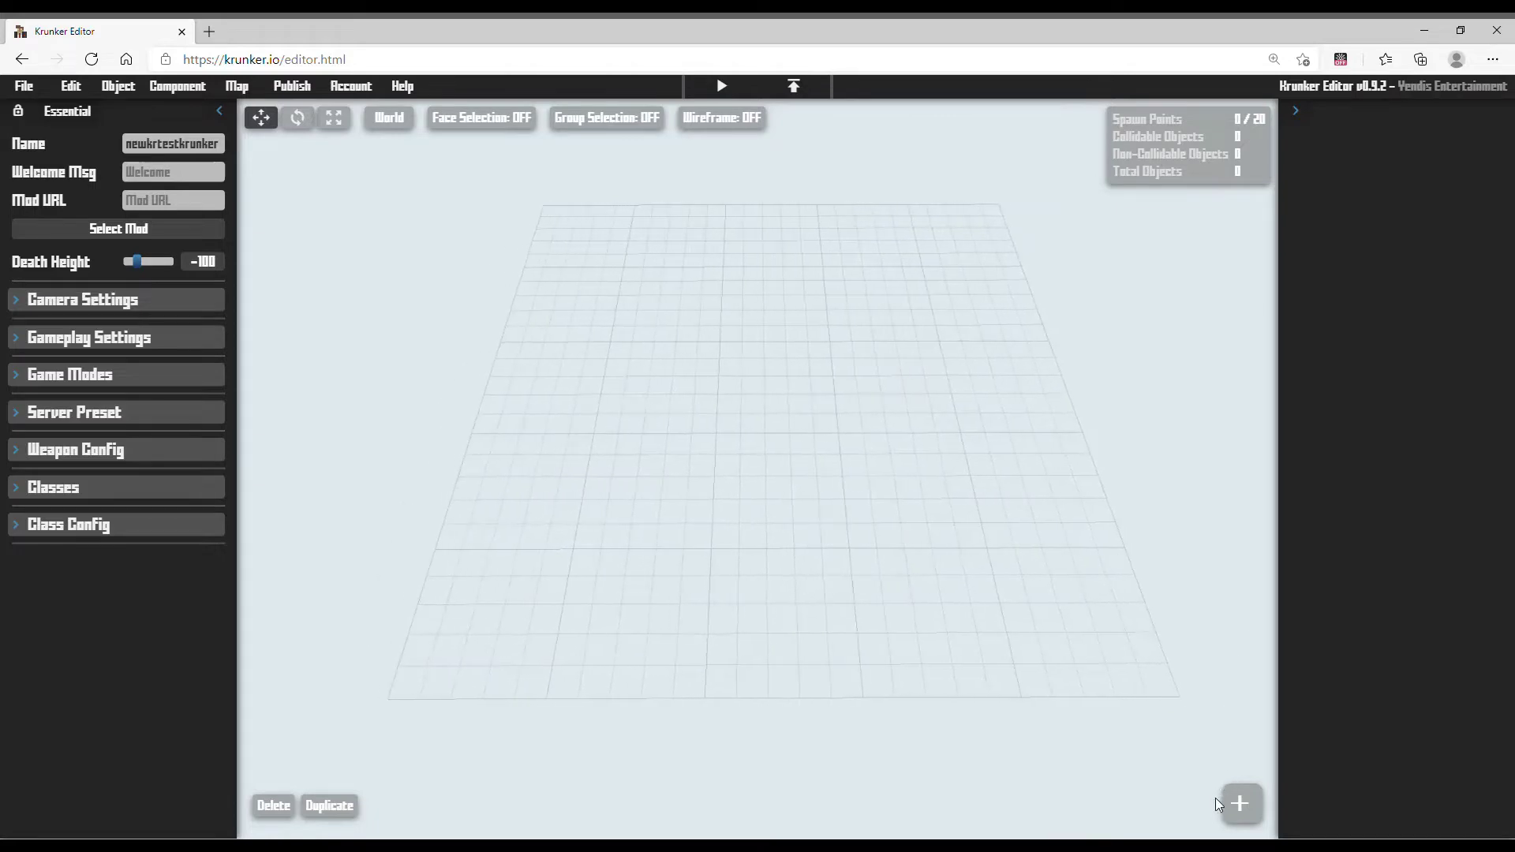
scroll(1186, 750, up, 1)
mouse_move(1190, 756)
right_down()
mouse_move(1255, 762)
mouse_move(1192, 755)
mouse_move(1216, 758)
right_up()
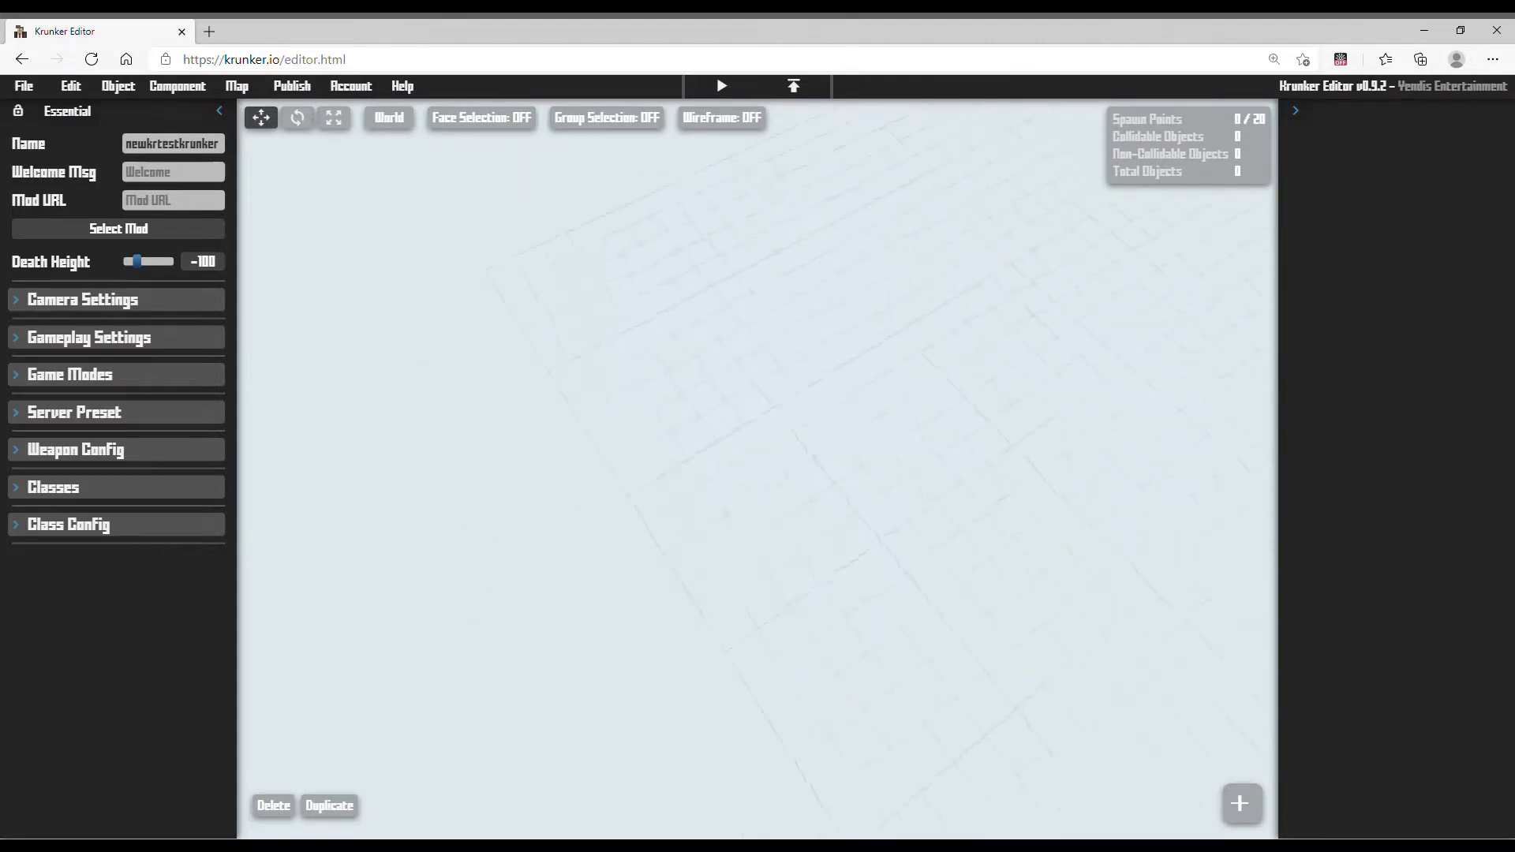
right_drag(1215, 757, 1148, 781)
right_drag(1065, 628, 1087, 599)
key(w)
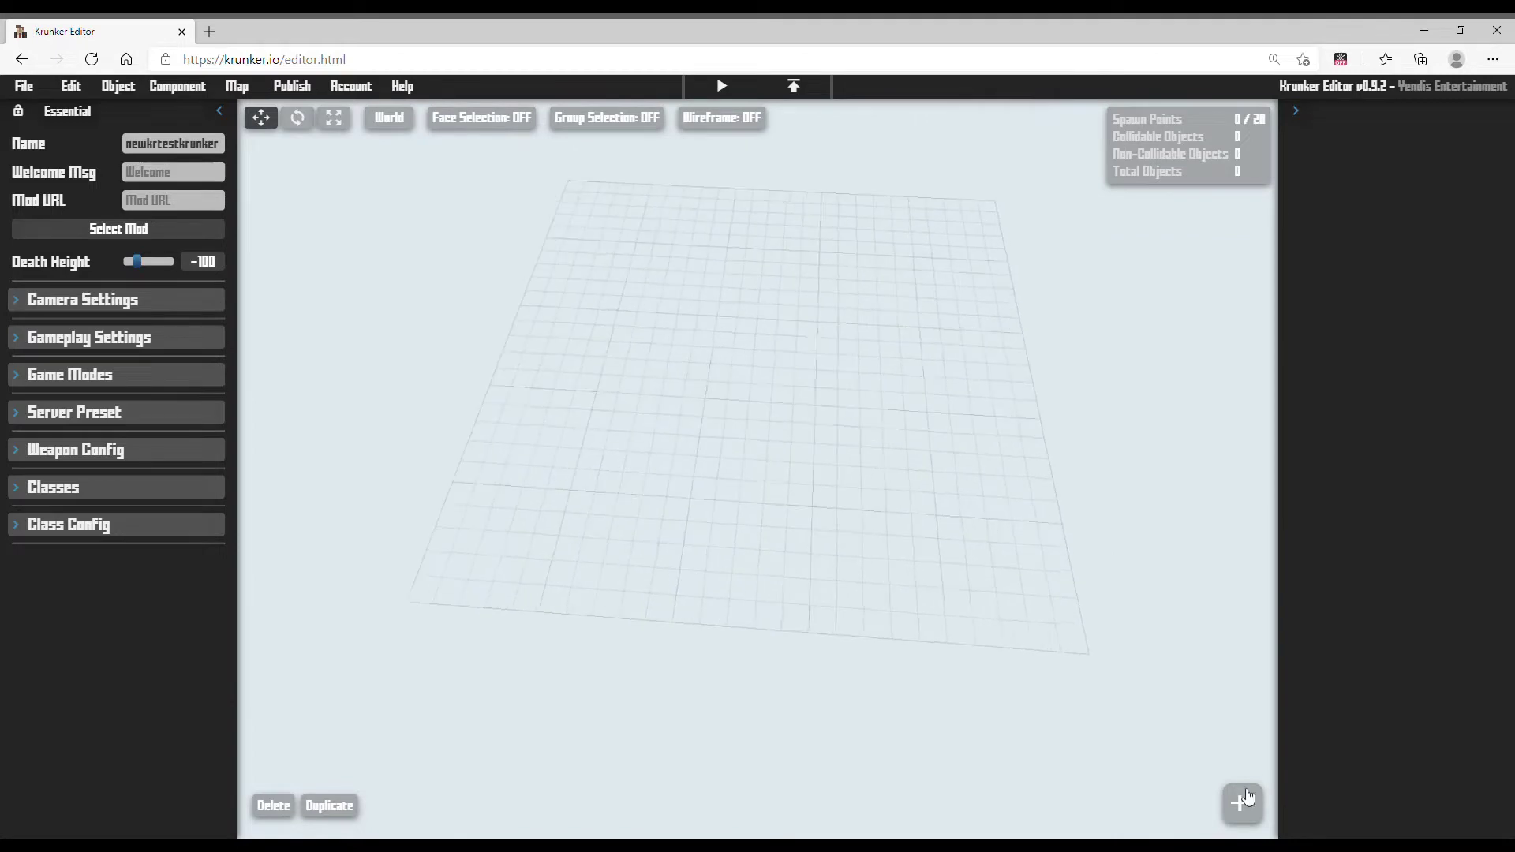
- Add a cube and scale it into a flat floor slab of about 101 × 10 × 93
click(1242, 805)
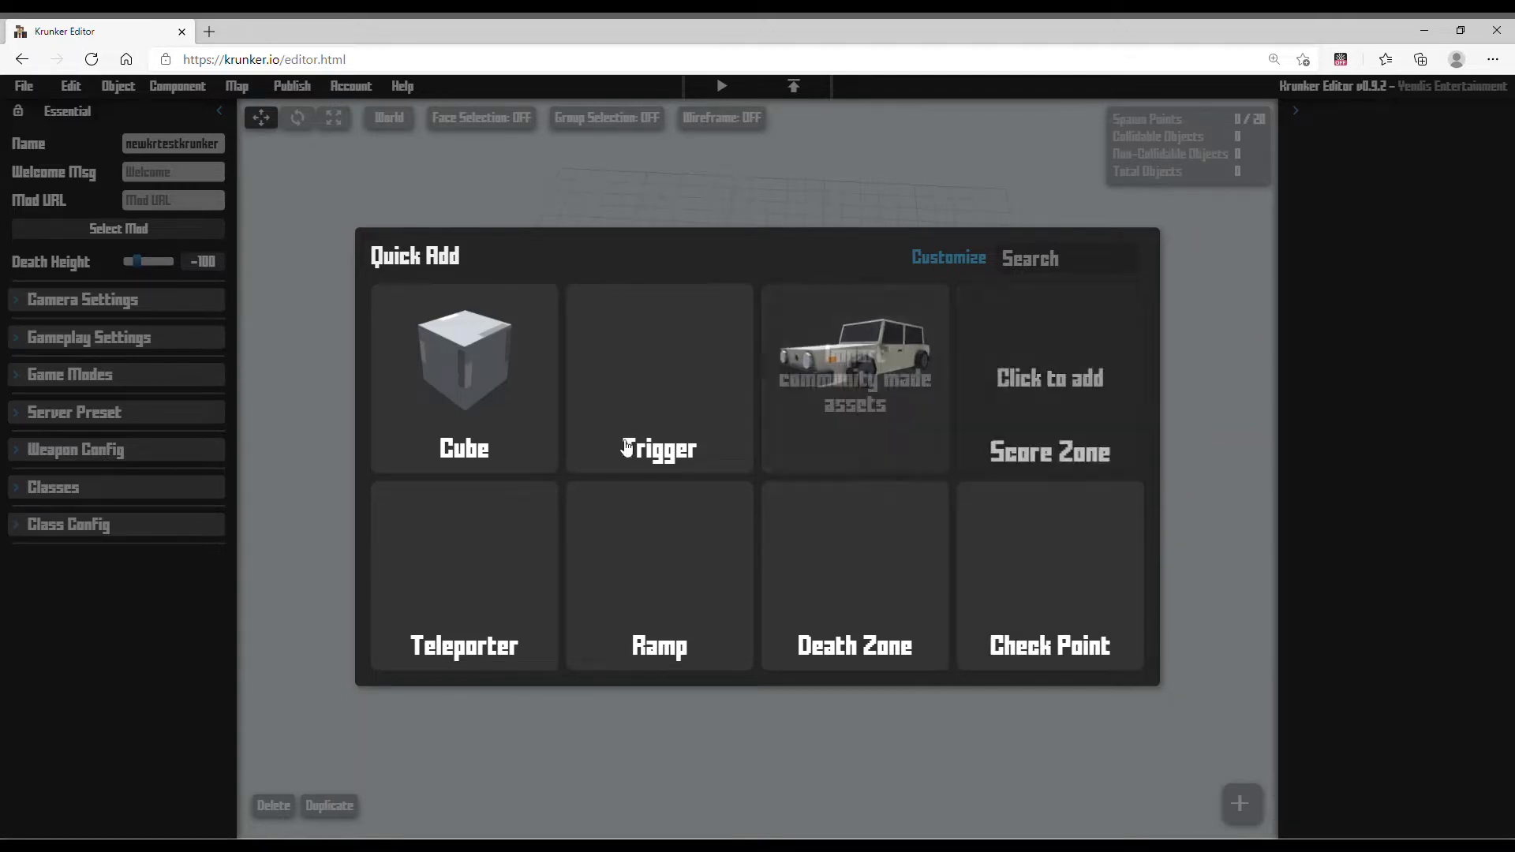
click(518, 421)
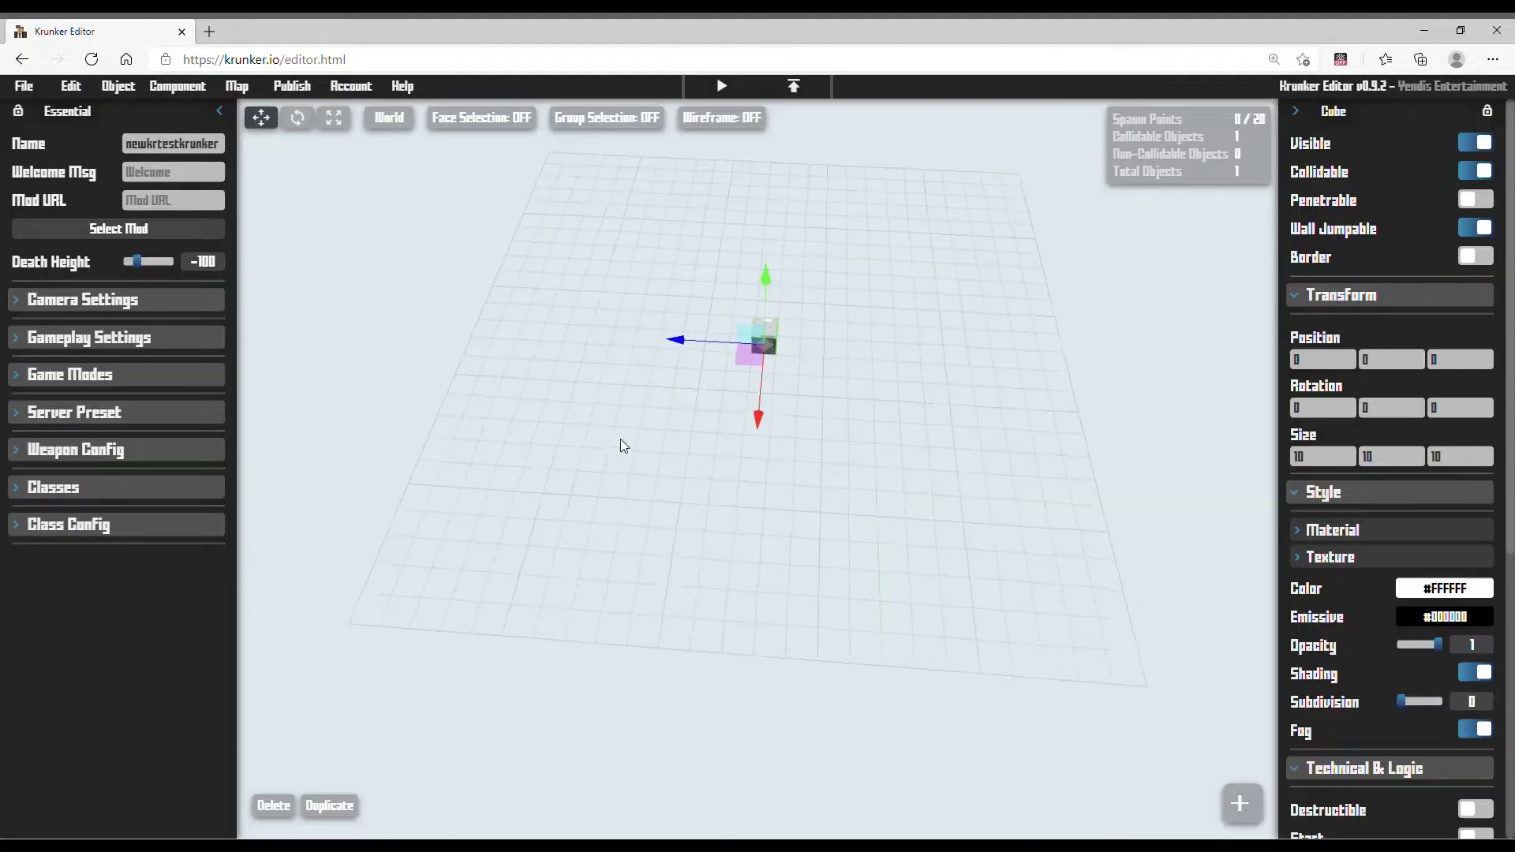
click(350, 120)
drag(657, 416, 360, 439)
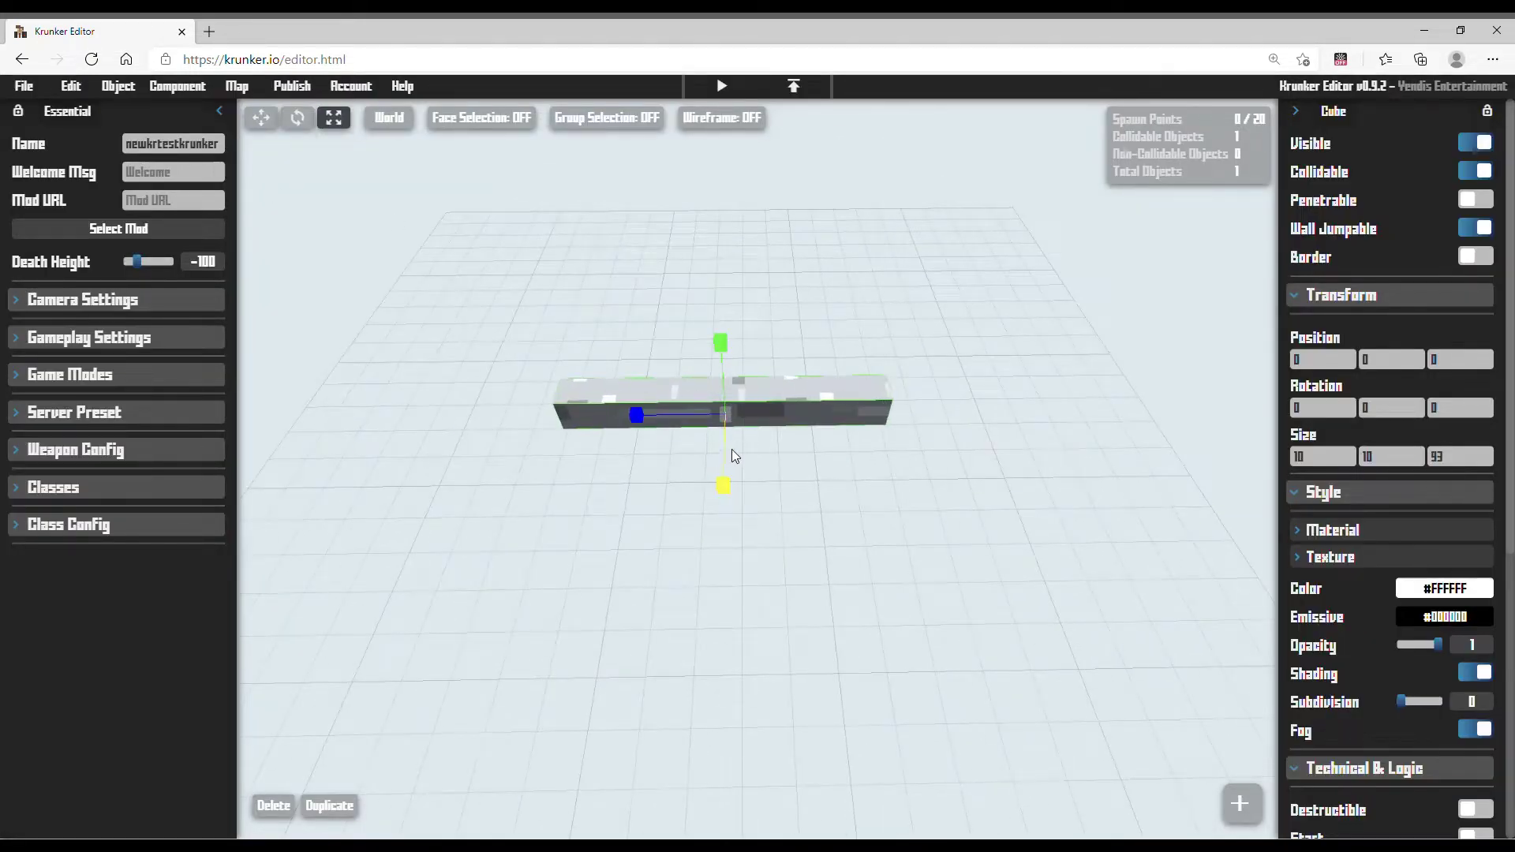
drag(727, 472, 723, 726)
drag(724, 537, 729, 557)
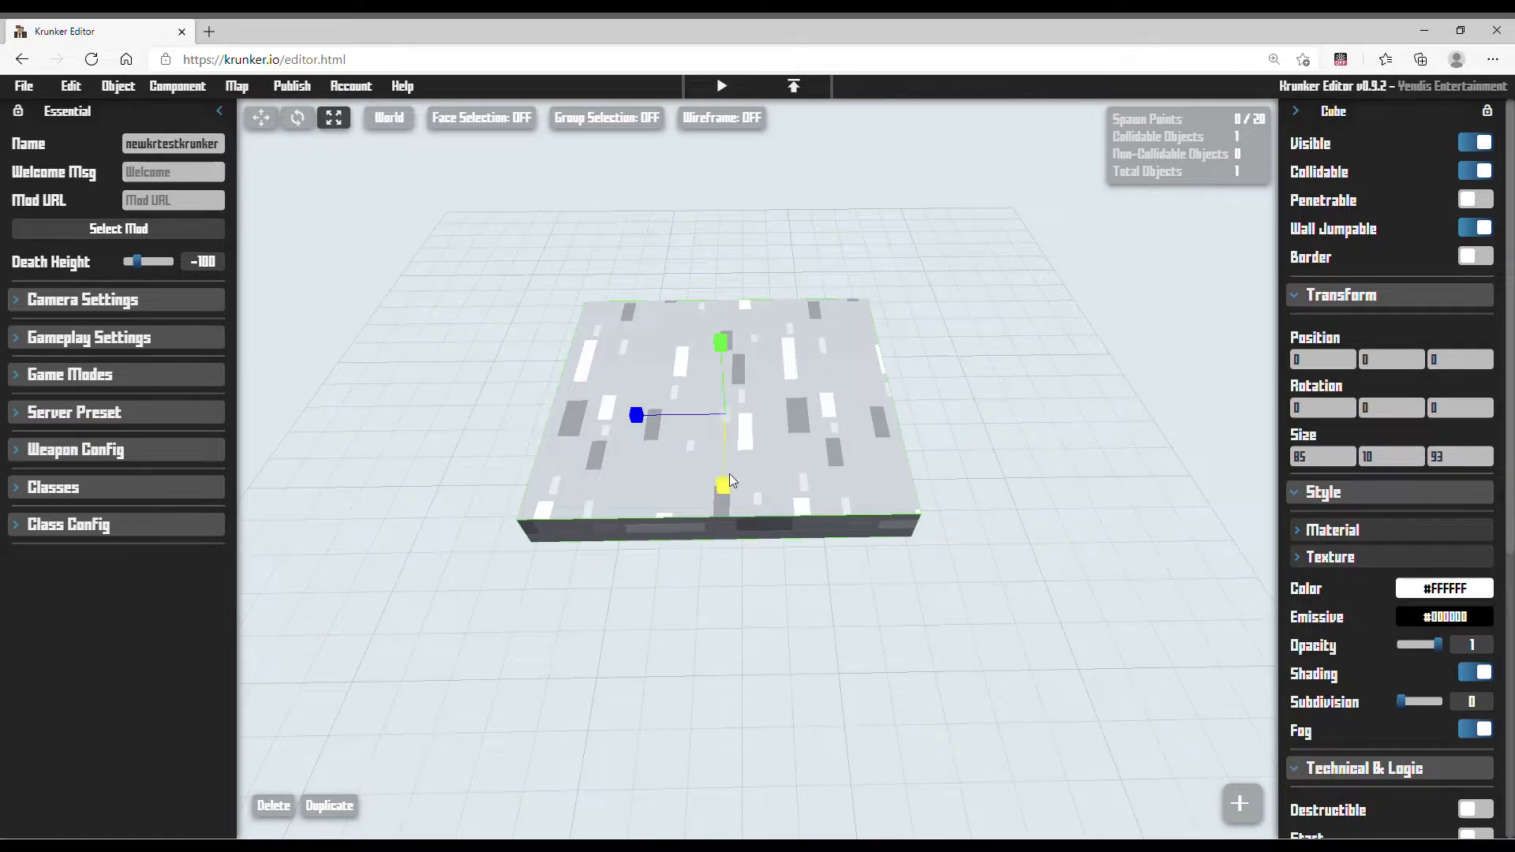
drag(730, 480, 723, 493)
click(261, 118)
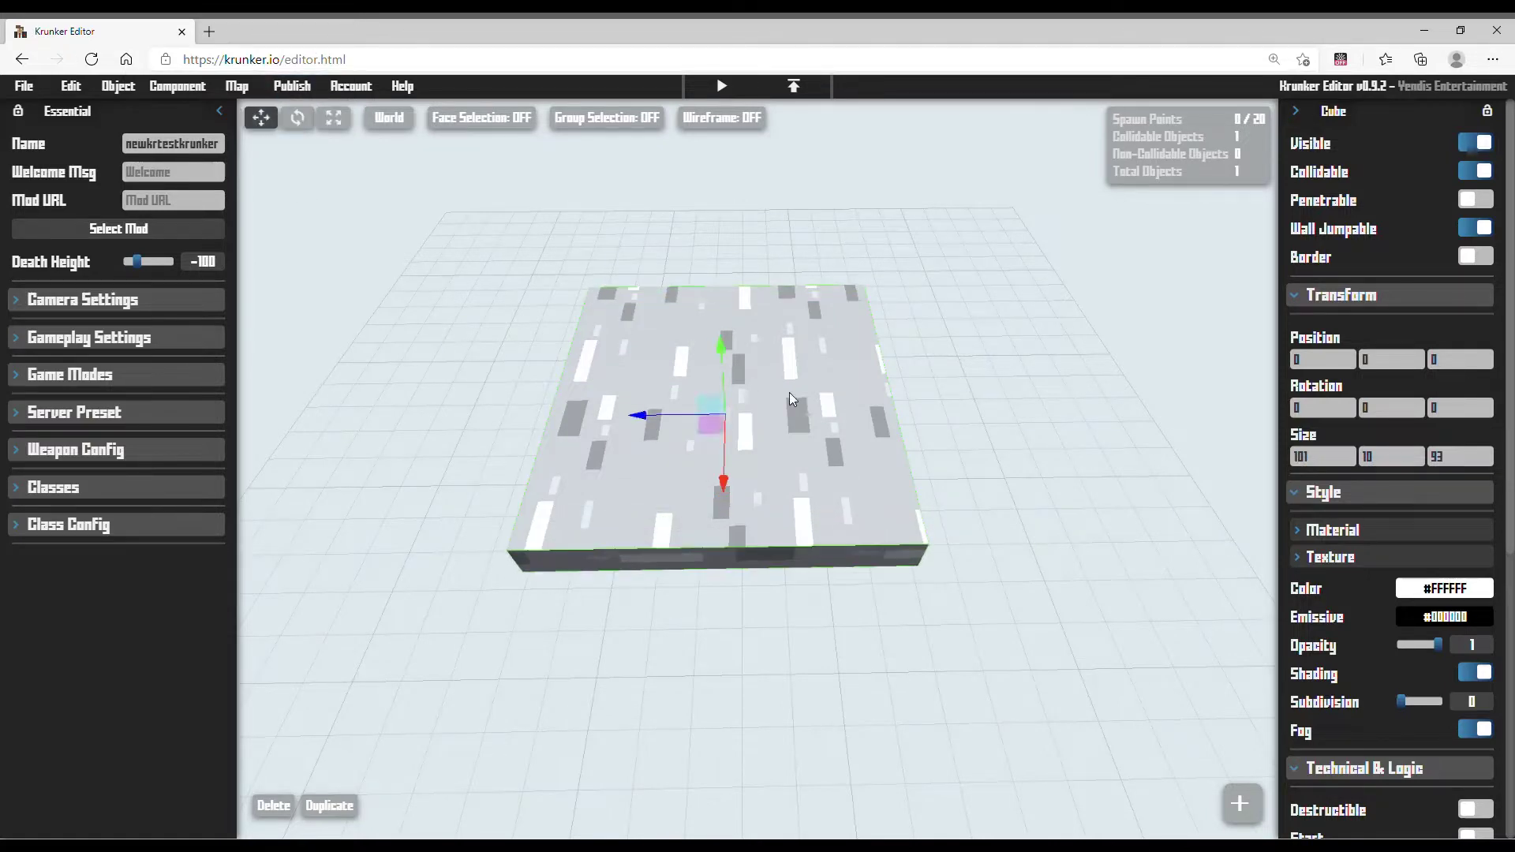
right_drag(1034, 592, 1026, 442)
key(w)
key(s)
key(w)
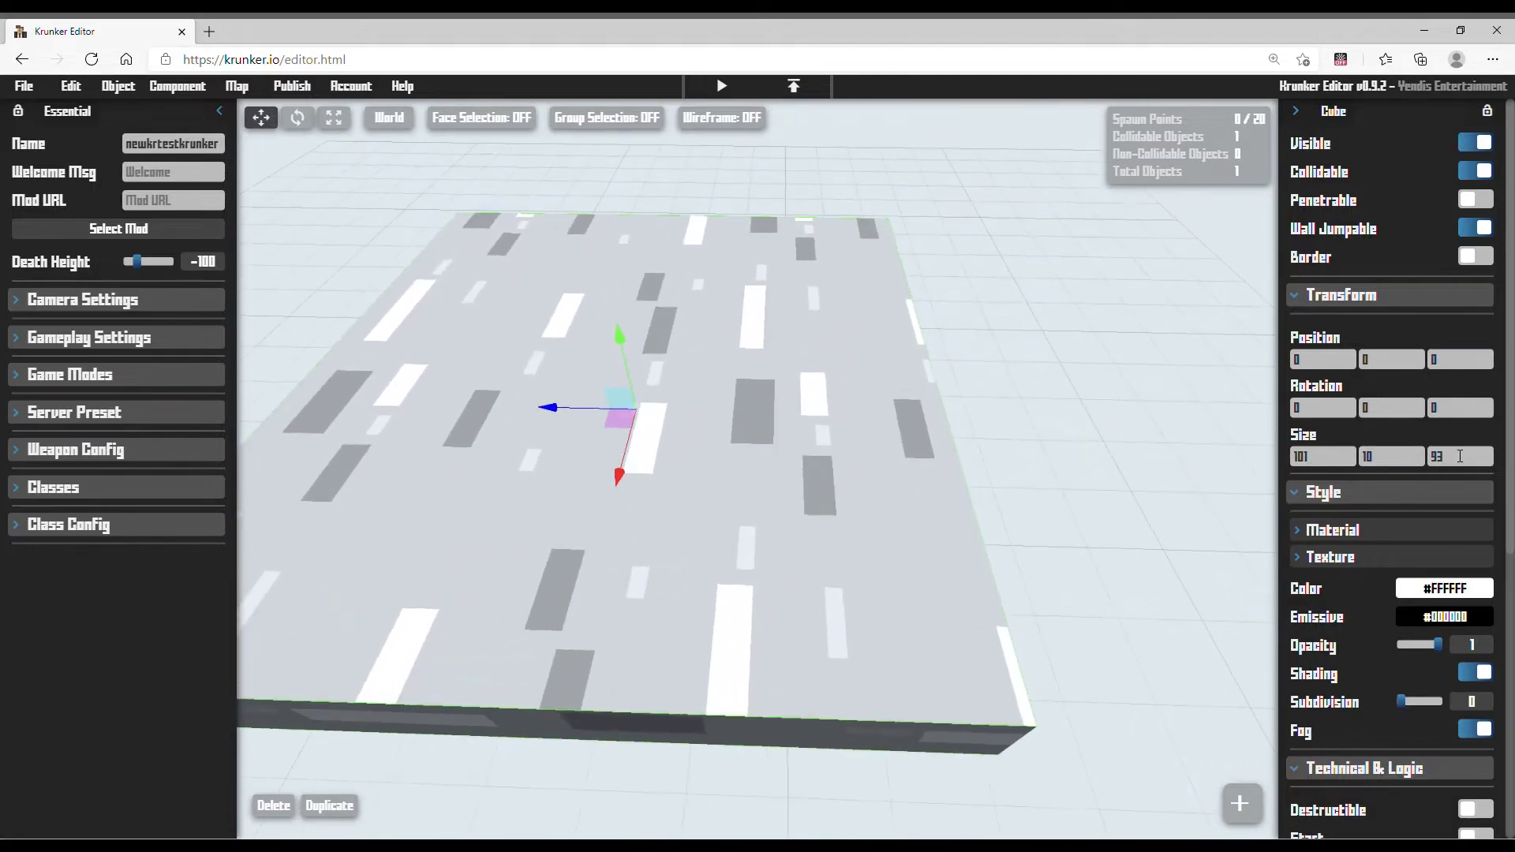
scroll(1342, 499, down, 4)
scroll(1337, 503, down, 3)
scroll(547, 502, down, 3)
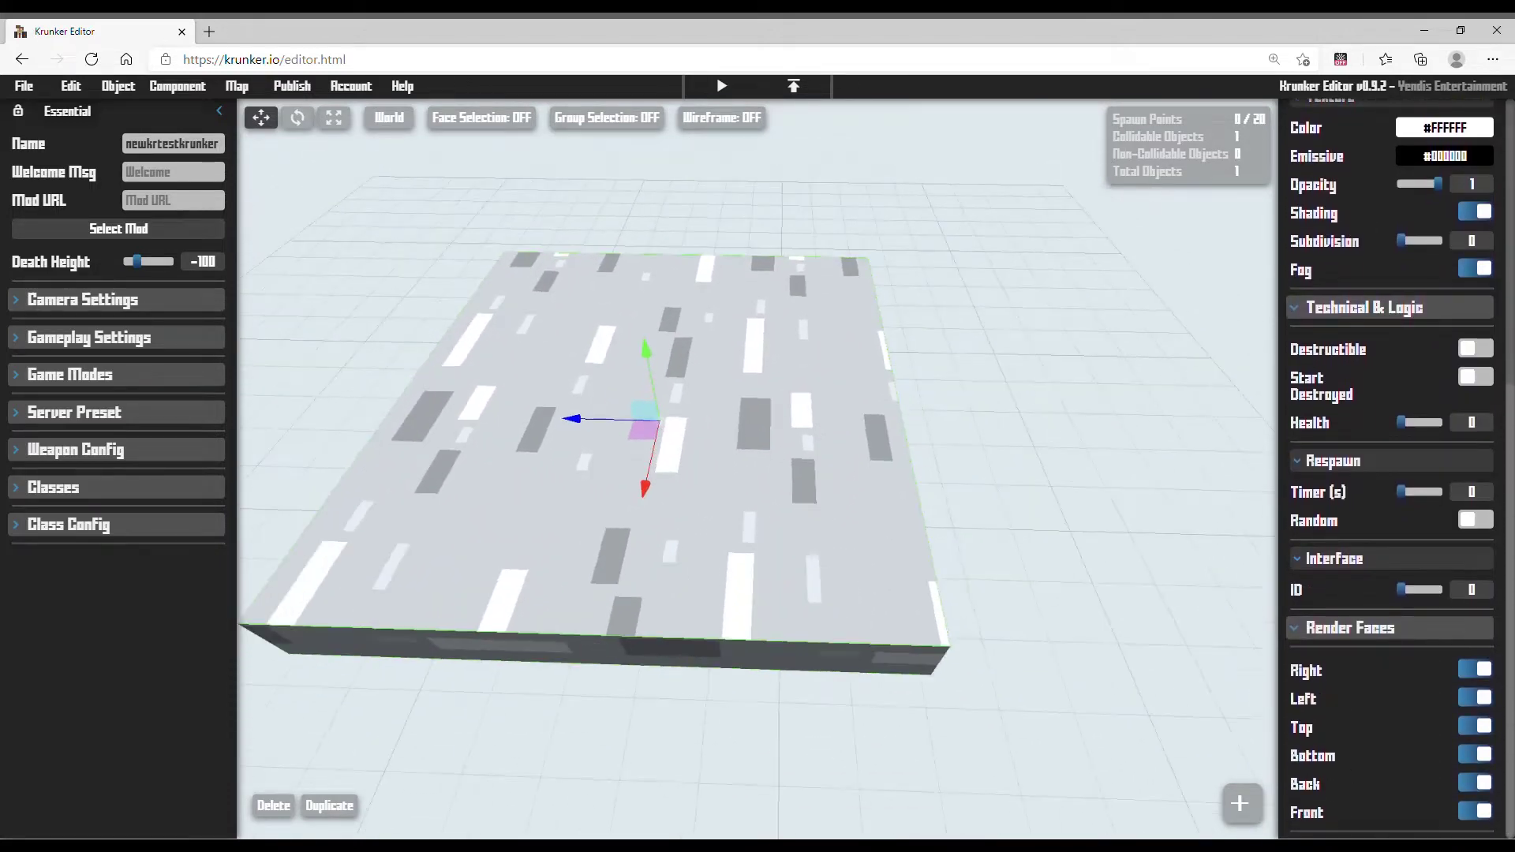
- Add a trigger at the centre of the floor and raise it to a Y position of about 11
click(1248, 810)
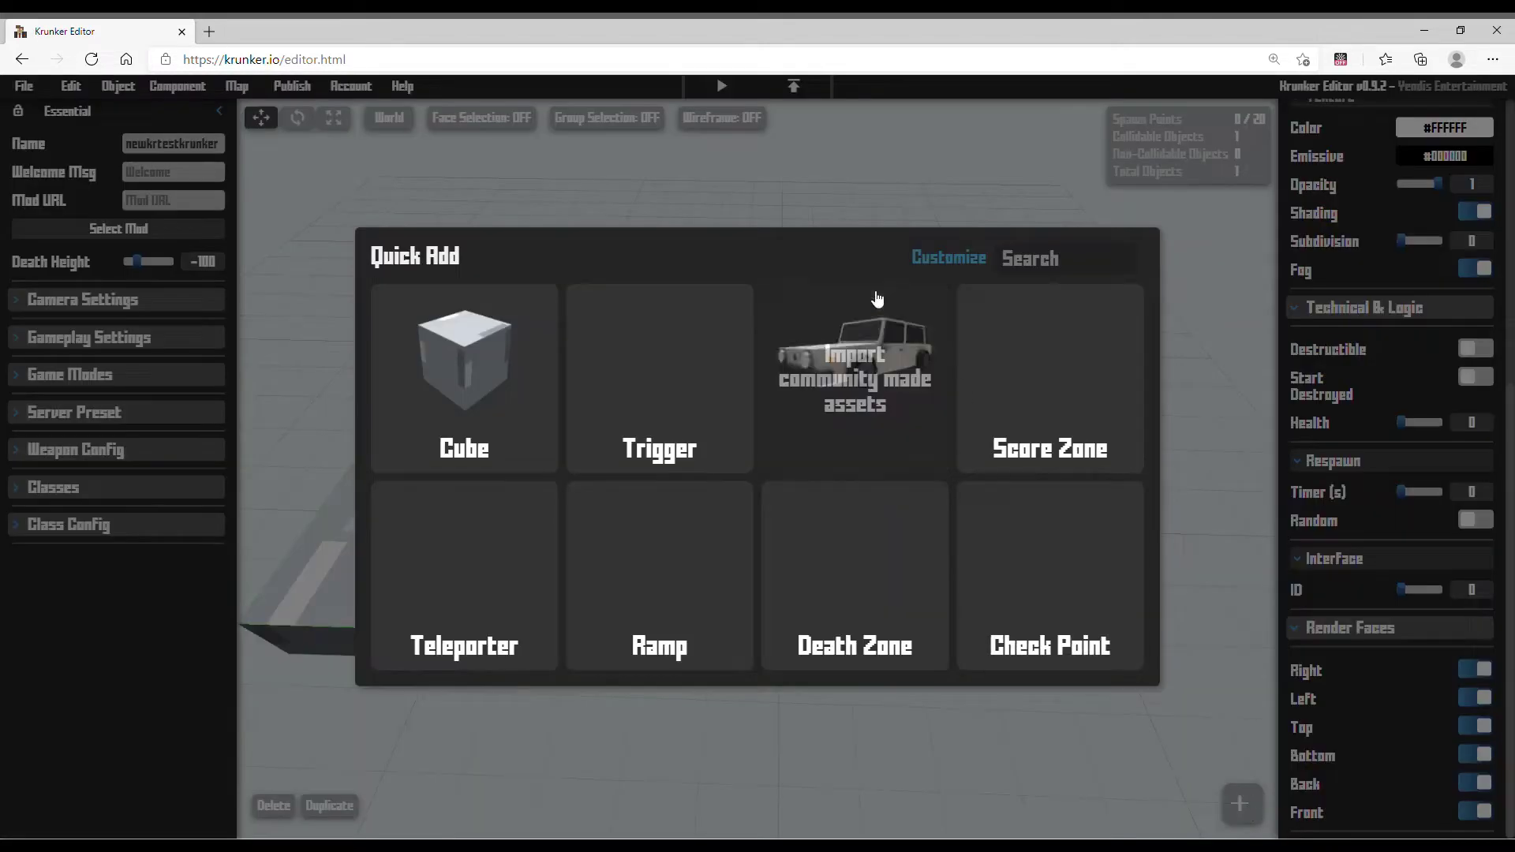
click(716, 378)
drag(645, 367, 660, 318)
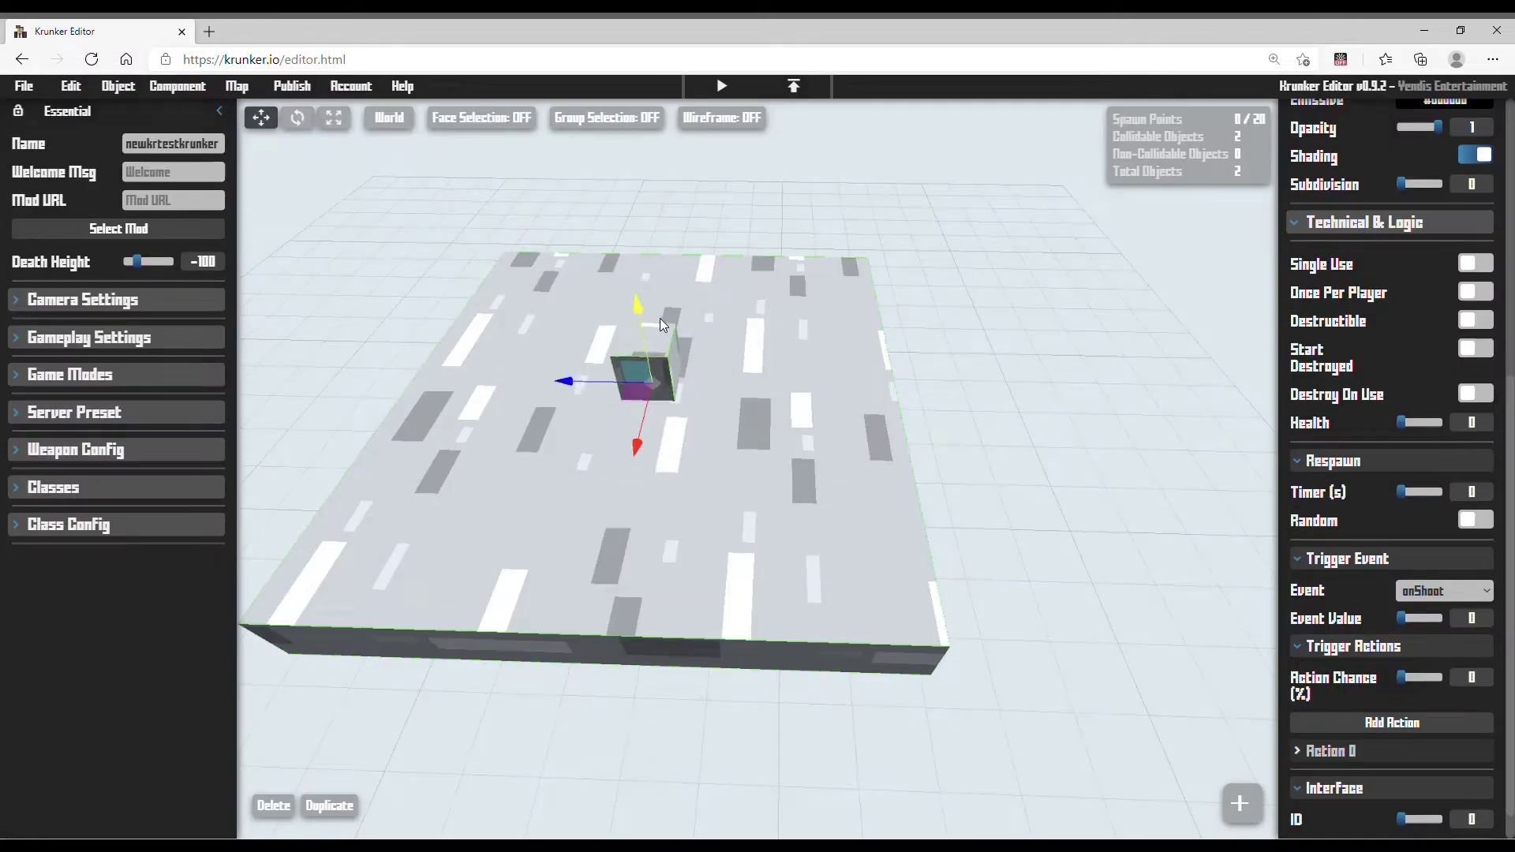
- Set the trigger's color to bright red, #FD0000
scroll(1435, 343, up, 5)
click(1445, 358)
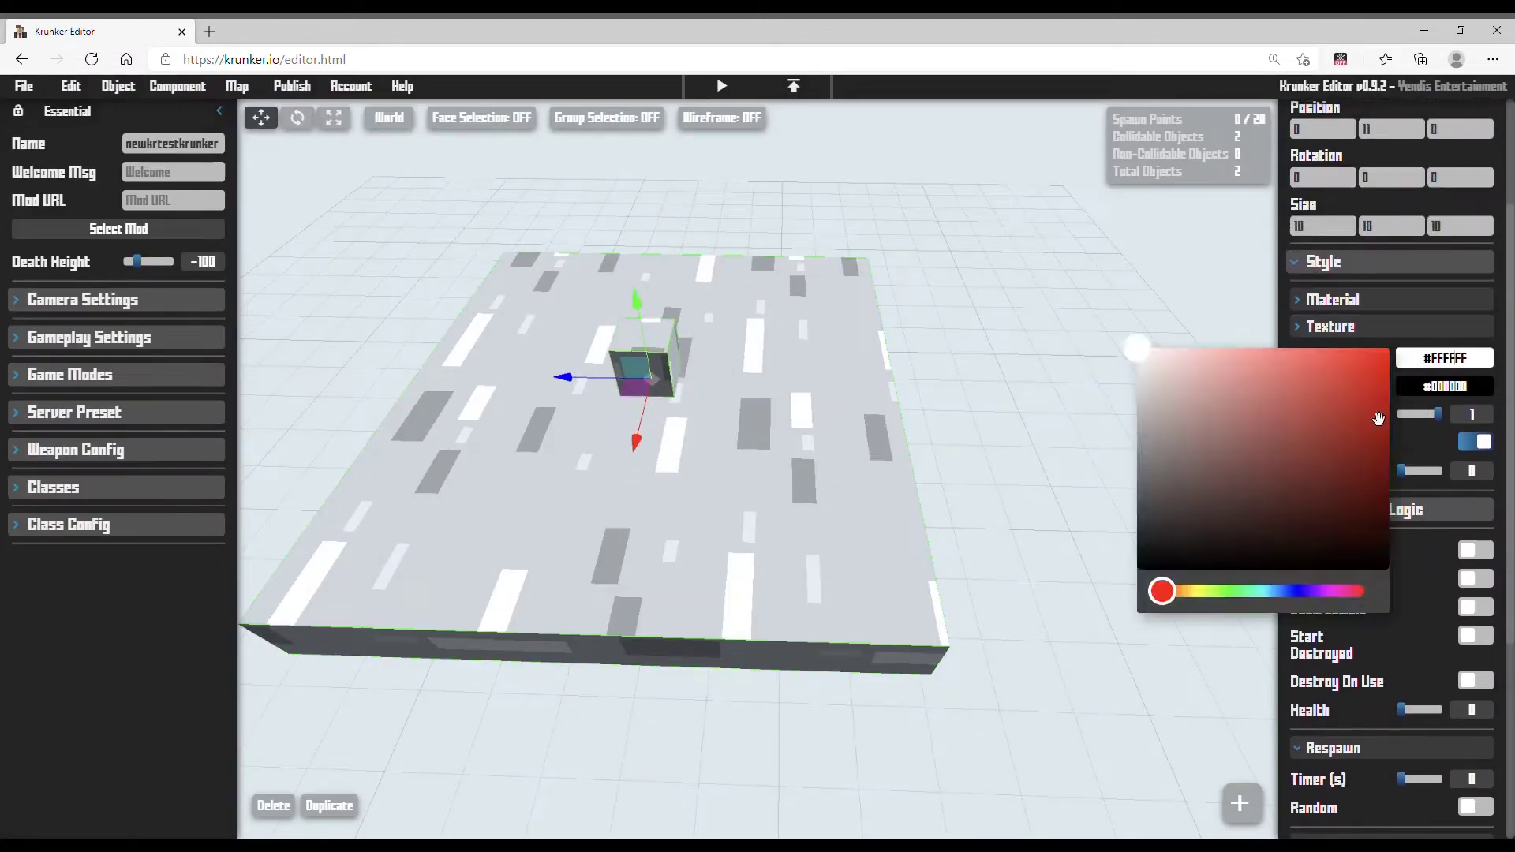
drag(1381, 379, 1391, 349)
- Lower the red trigger onto the floor surface, to a Y position of about 10
mouse_move(1031, 352)
right_down()
mouse_move(931, 359)
mouse_move(1018, 347)
right_up()
key(w)
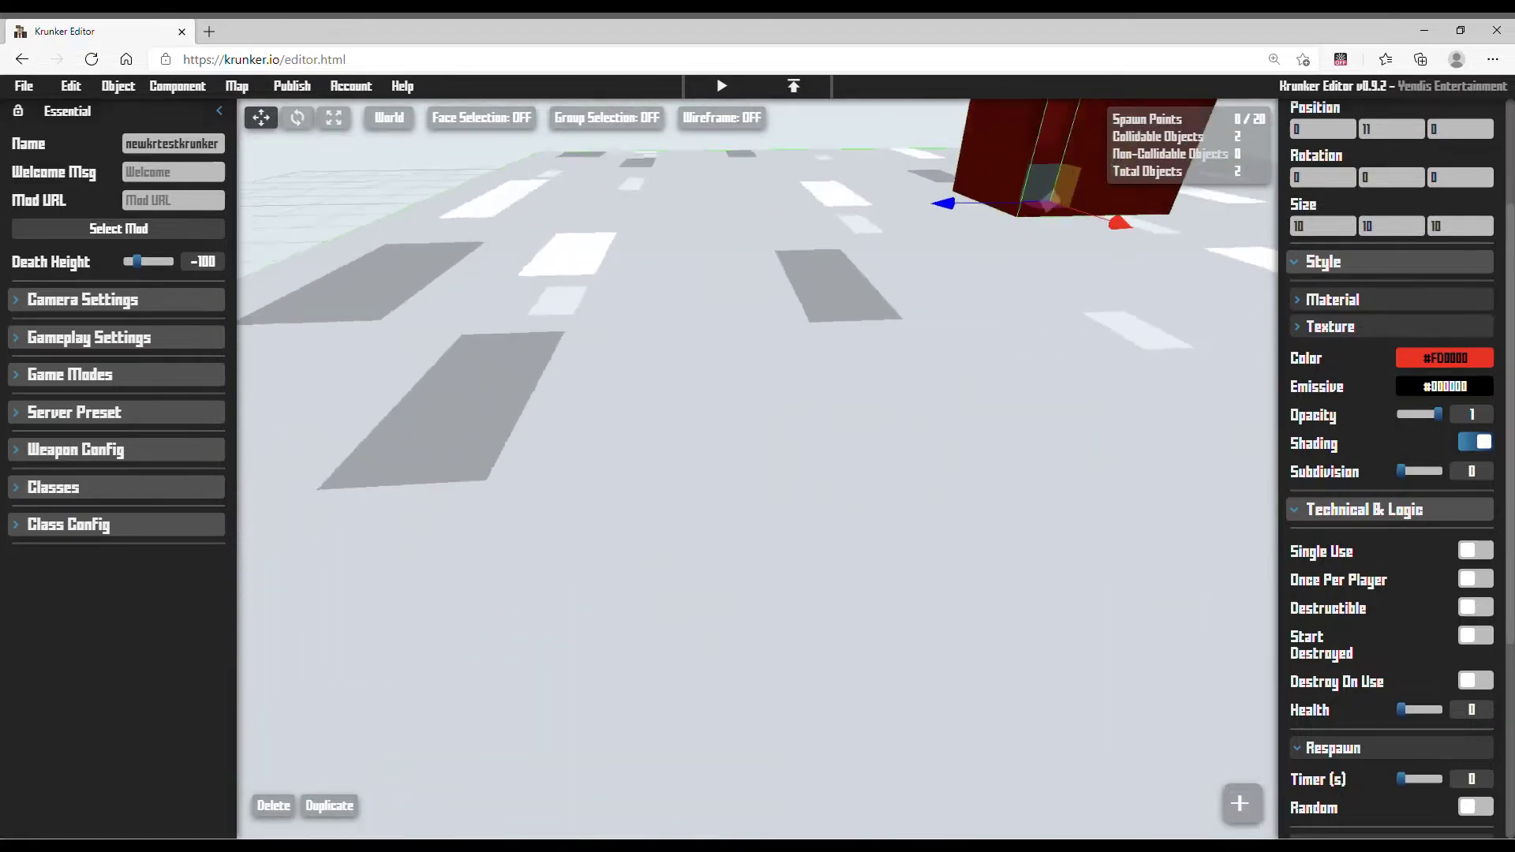
right_drag(1042, 442, 967, 370)
drag(997, 271, 995, 289)
- Resize the red trigger block to about 12 × 9 × 10
key(s)
right_drag(994, 289, 991, 402)
scroll(1482, 387, down, 4)
right_drag(1050, 359, 913, 363)
key(s)
key(d)
click(336, 122)
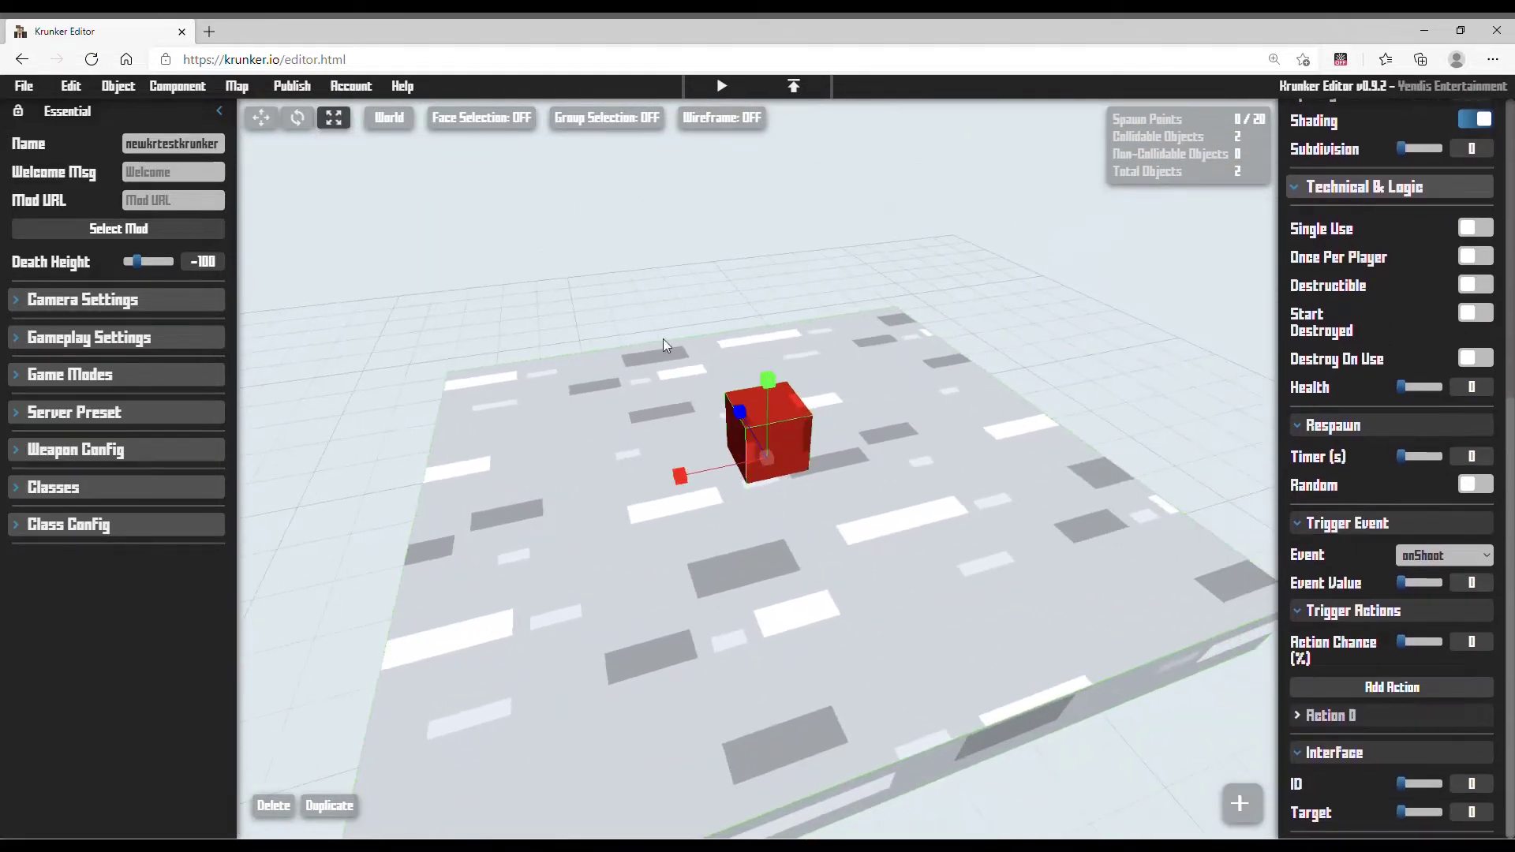
drag(694, 472, 165, 614)
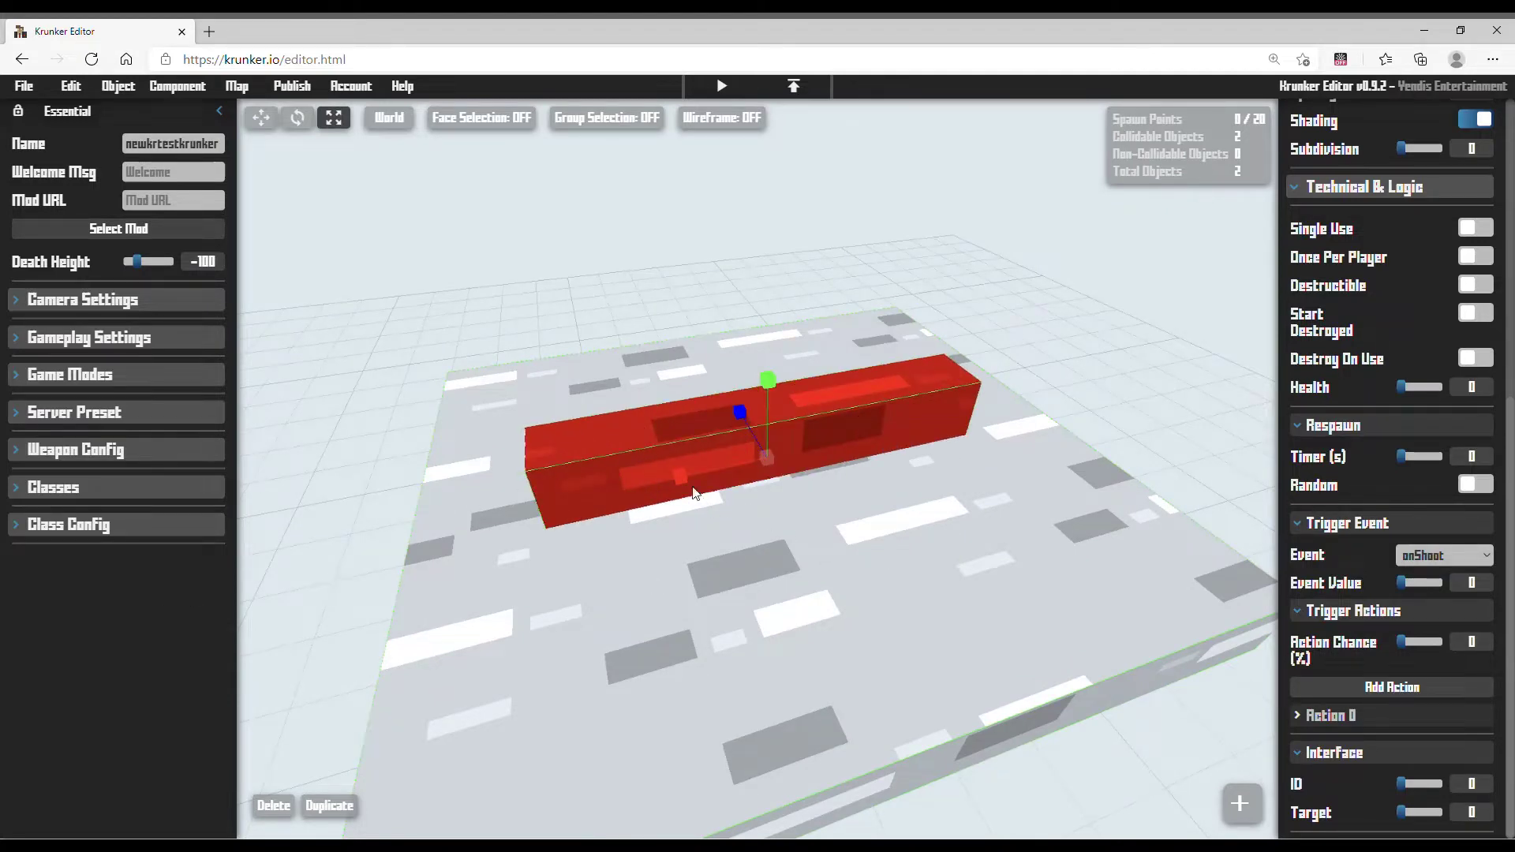
drag(681, 477, 778, 405)
key(a)
key(w)
mouse_move(700, 471)
right_down()
mouse_move(758, 489)
mouse_move(701, 471)
right_up()
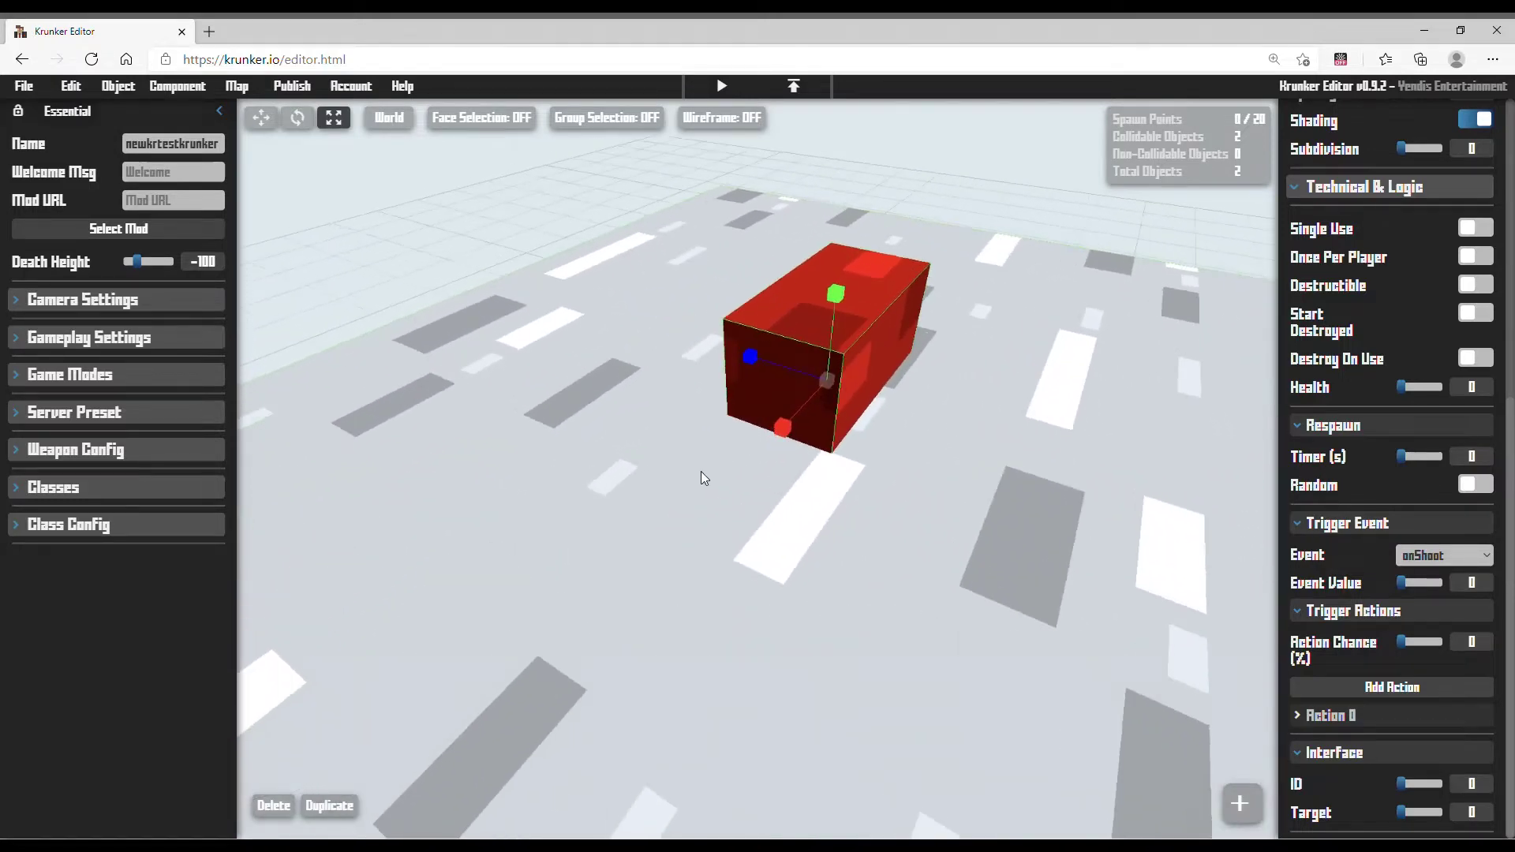
drag(777, 430, 846, 396)
key(d)
right_drag(846, 397, 421, 207)
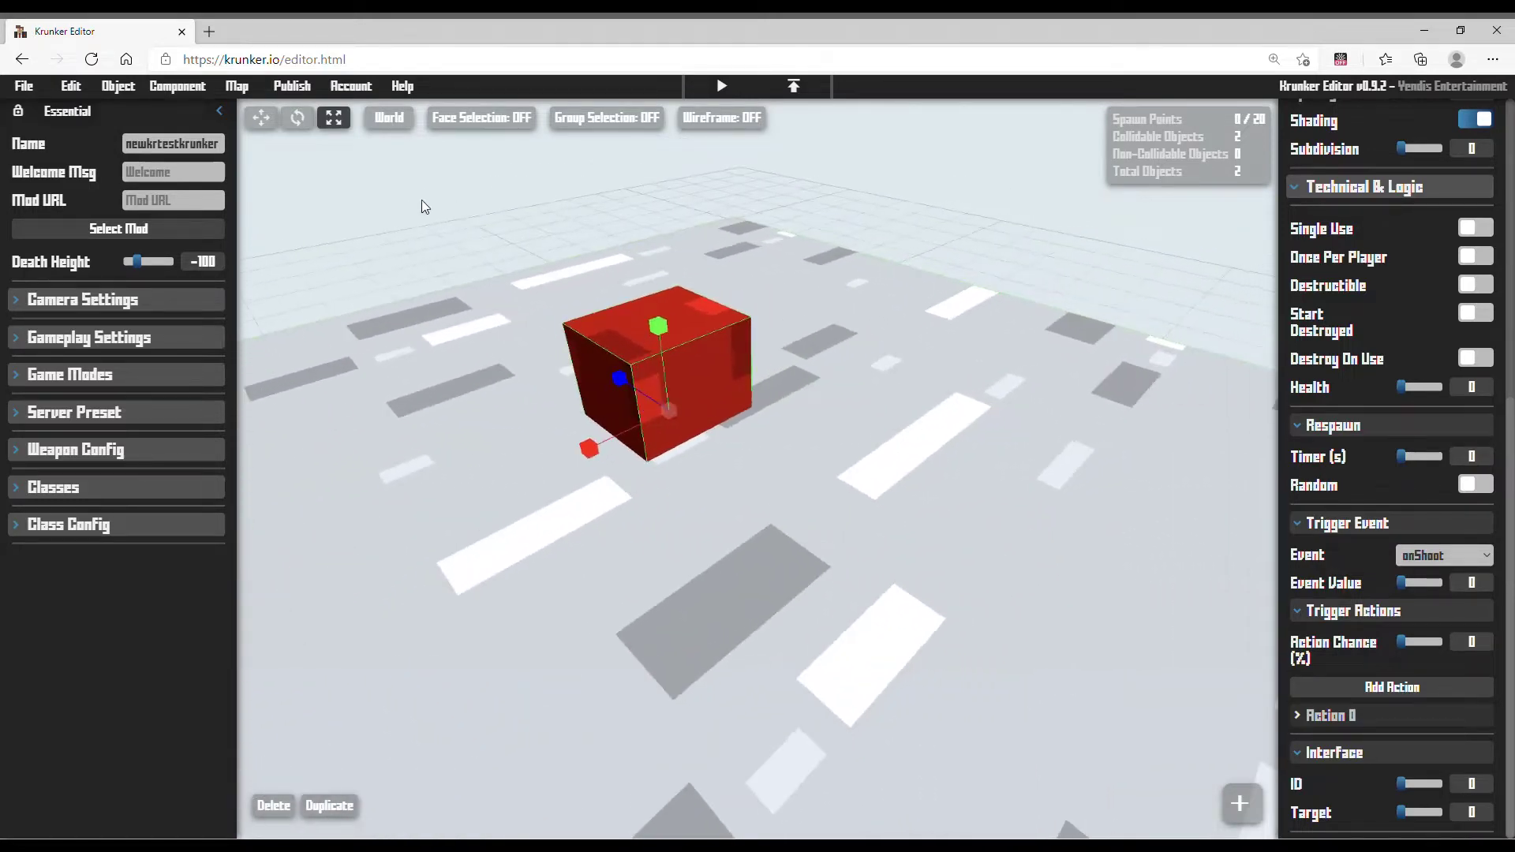
click(260, 124)
- Set the red trigger's event to onInteractKey
click(677, 438)
key(a)
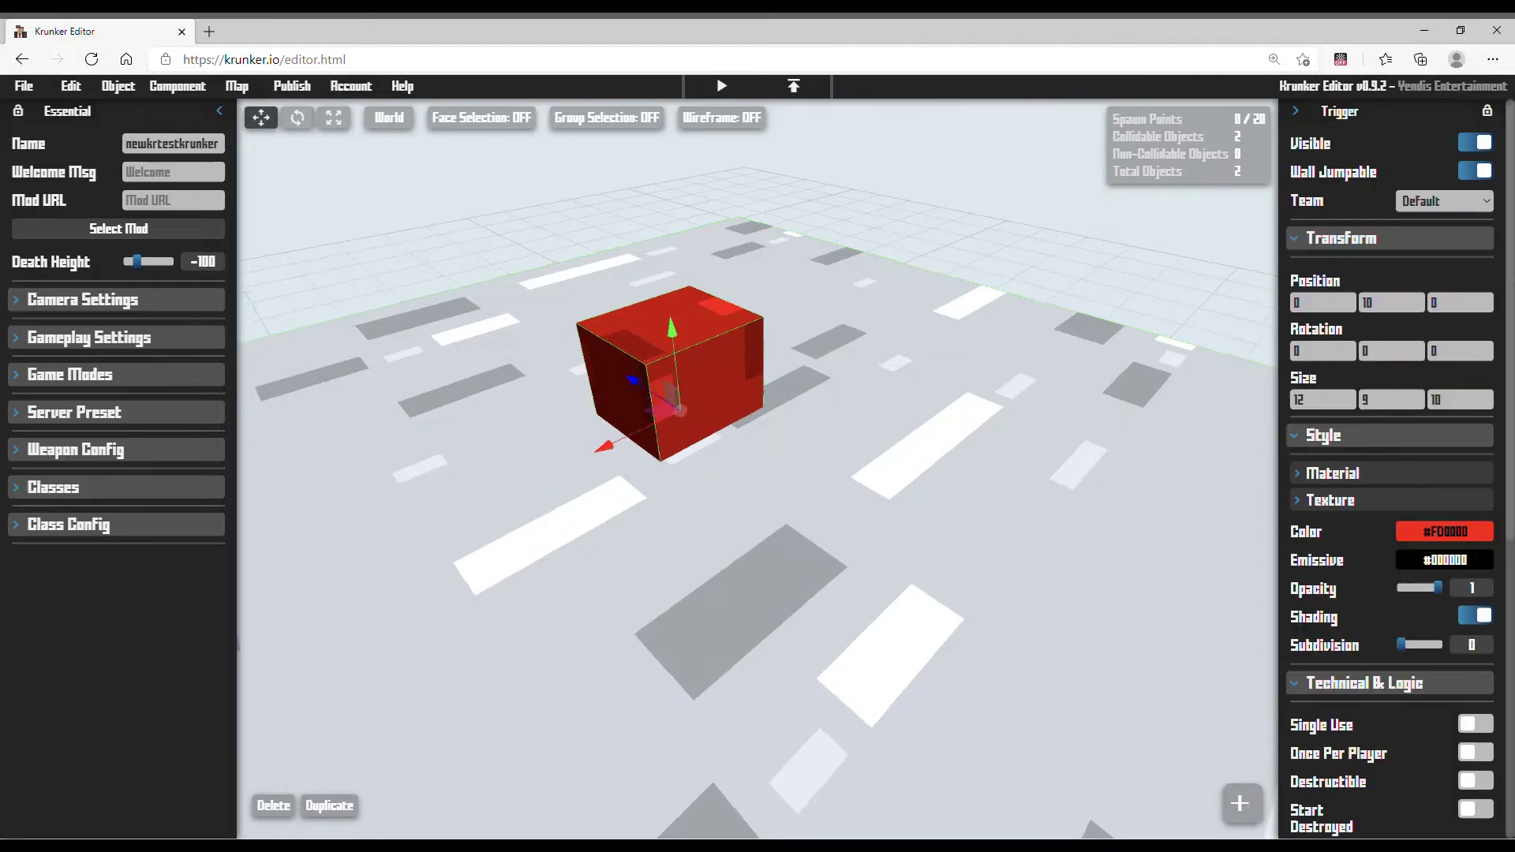
right_drag(676, 439, 836, 438)
scroll(1450, 567, down, 6)
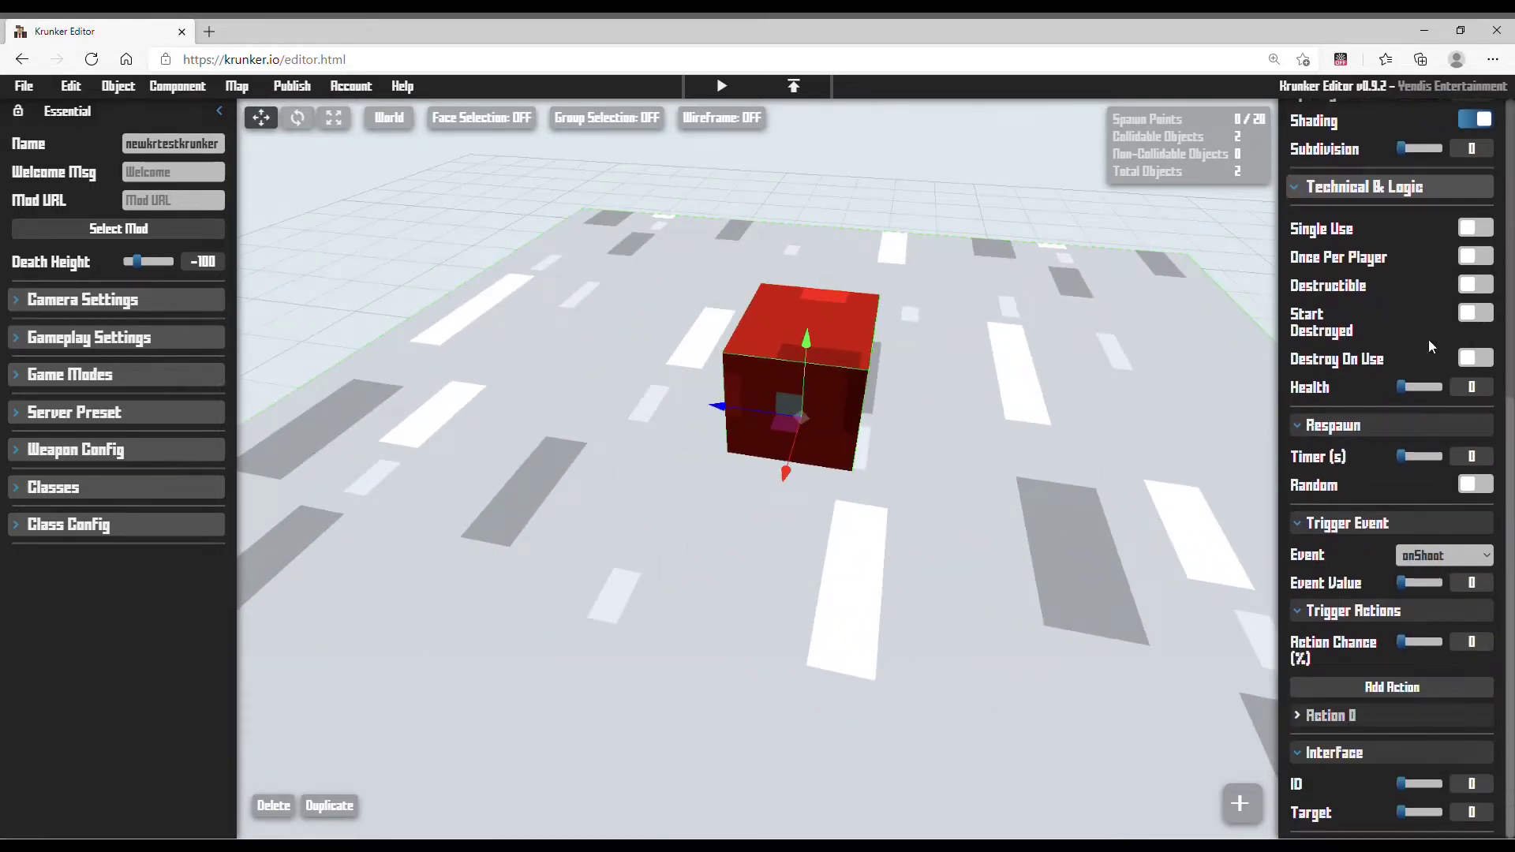
click(1444, 556)
click(1429, 359)
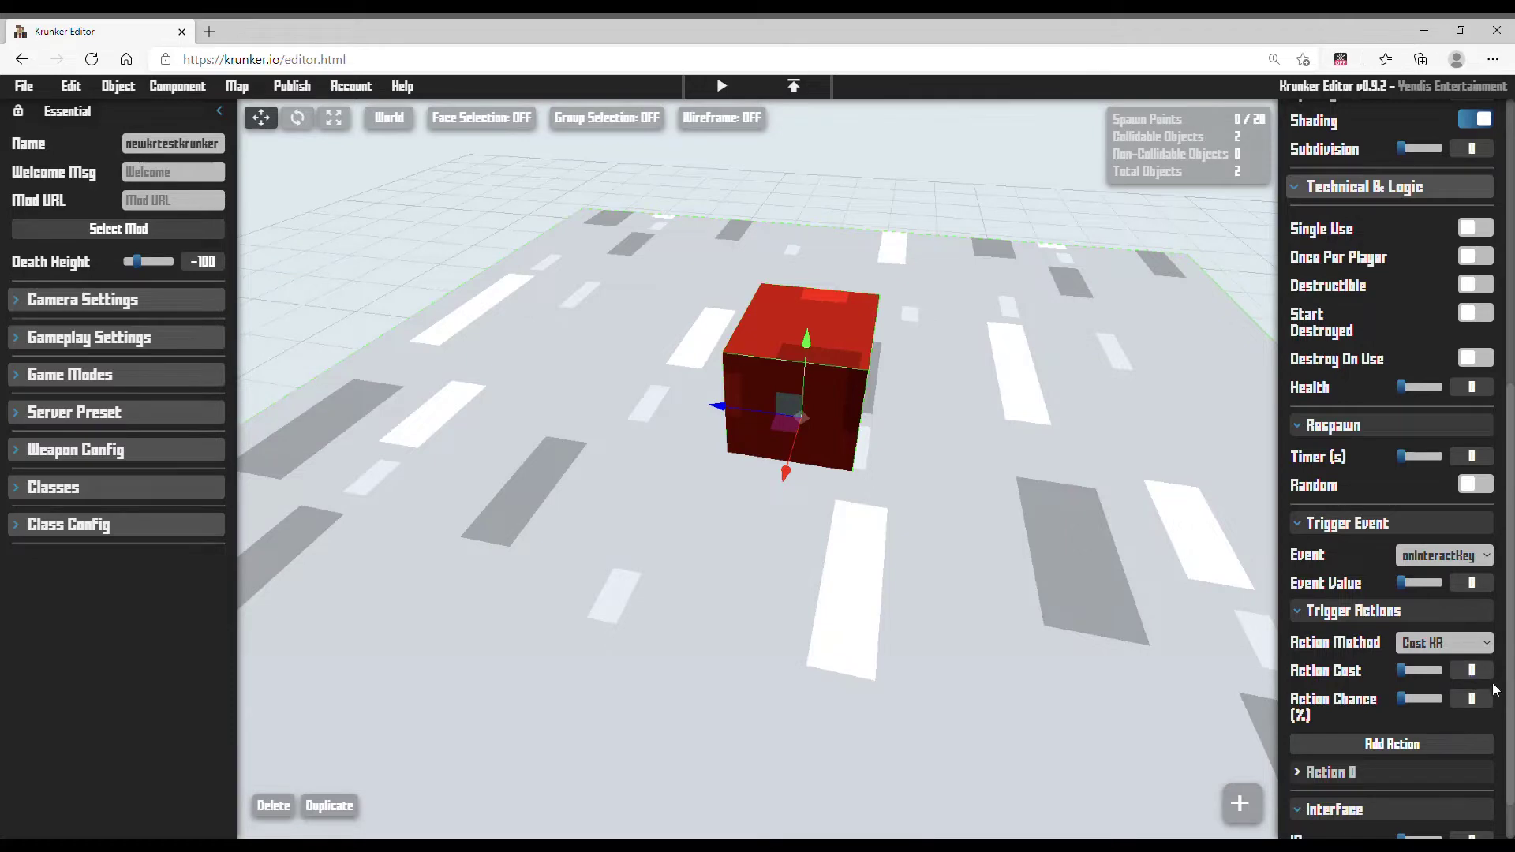
- Raise the trigger's action cost to 10000 and reset it to 0
right_drag(1078, 645, 967, 649)
drag(1416, 673, 1449, 673)
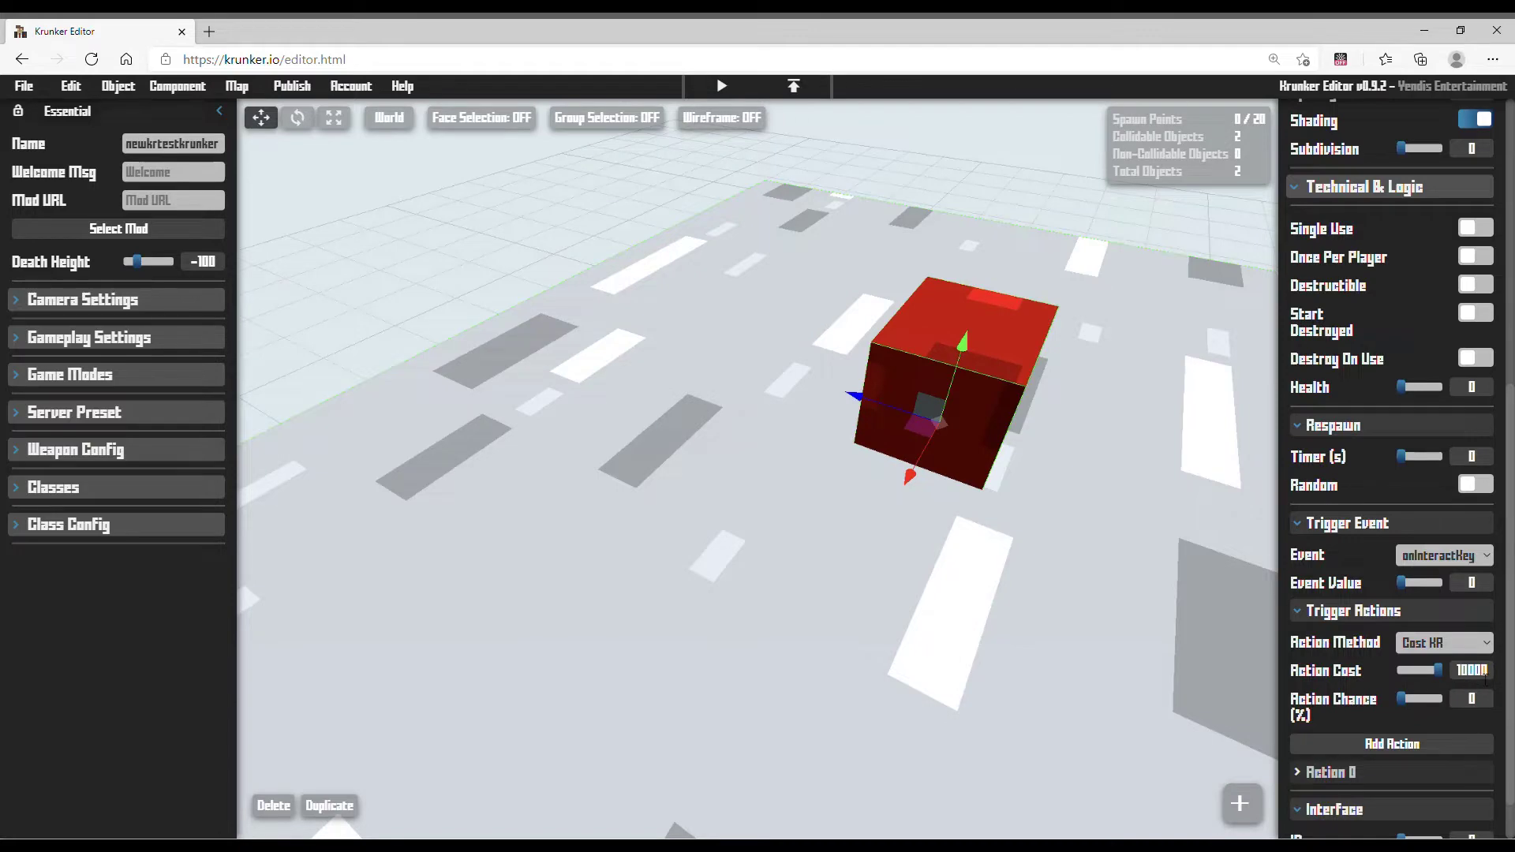
right_drag(1093, 632, 944, 590)
key(w)
key(s)
key(d)
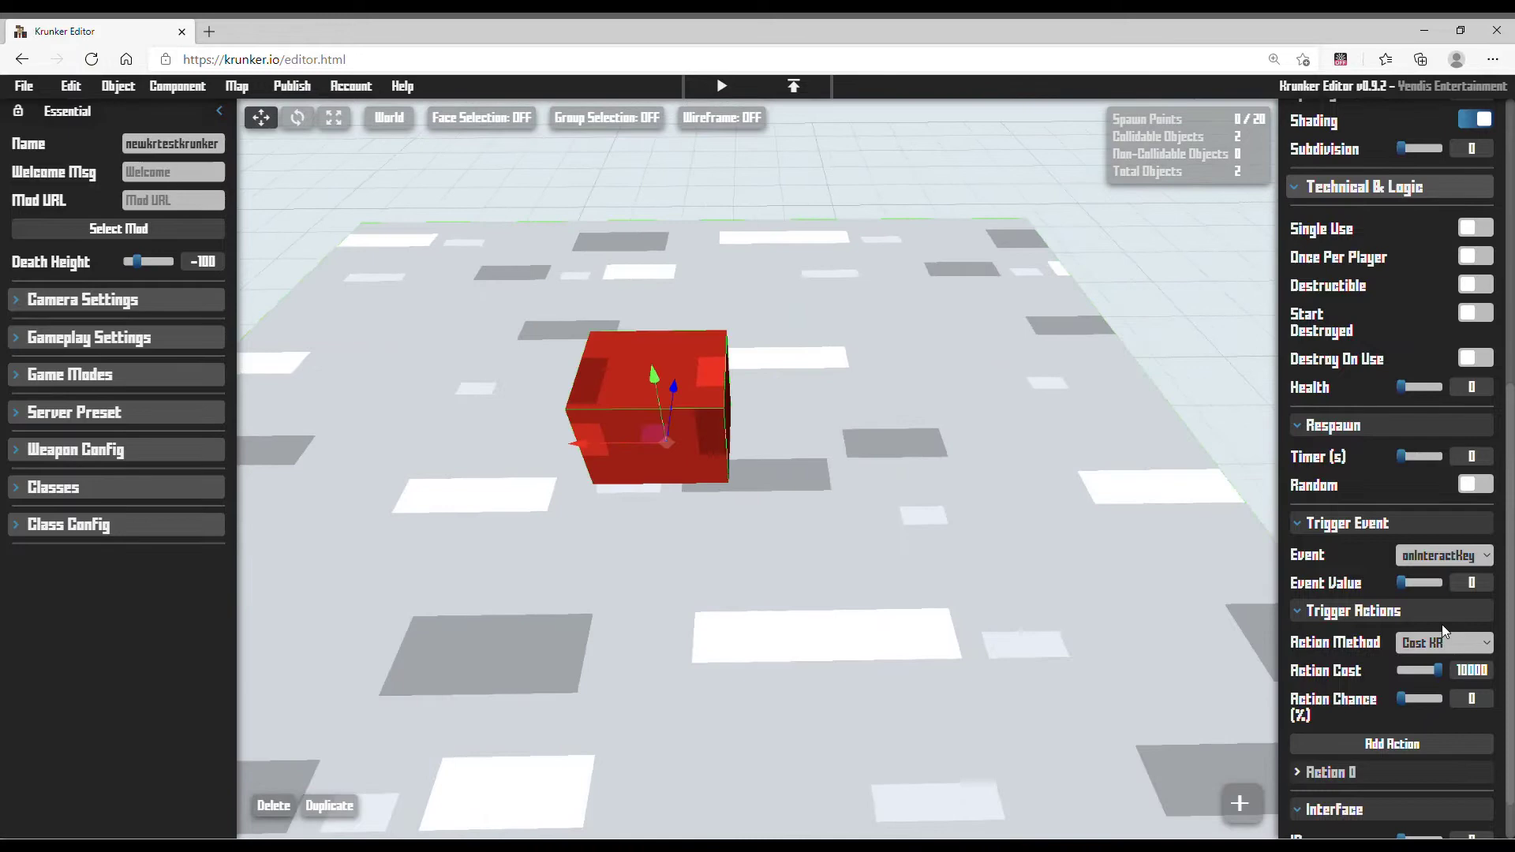
mouse_move(1410, 671)
mouse_down()
mouse_move(1372, 677)
mouse_move(1432, 670)
mouse_move(1397, 673)
mouse_up()
key(a)
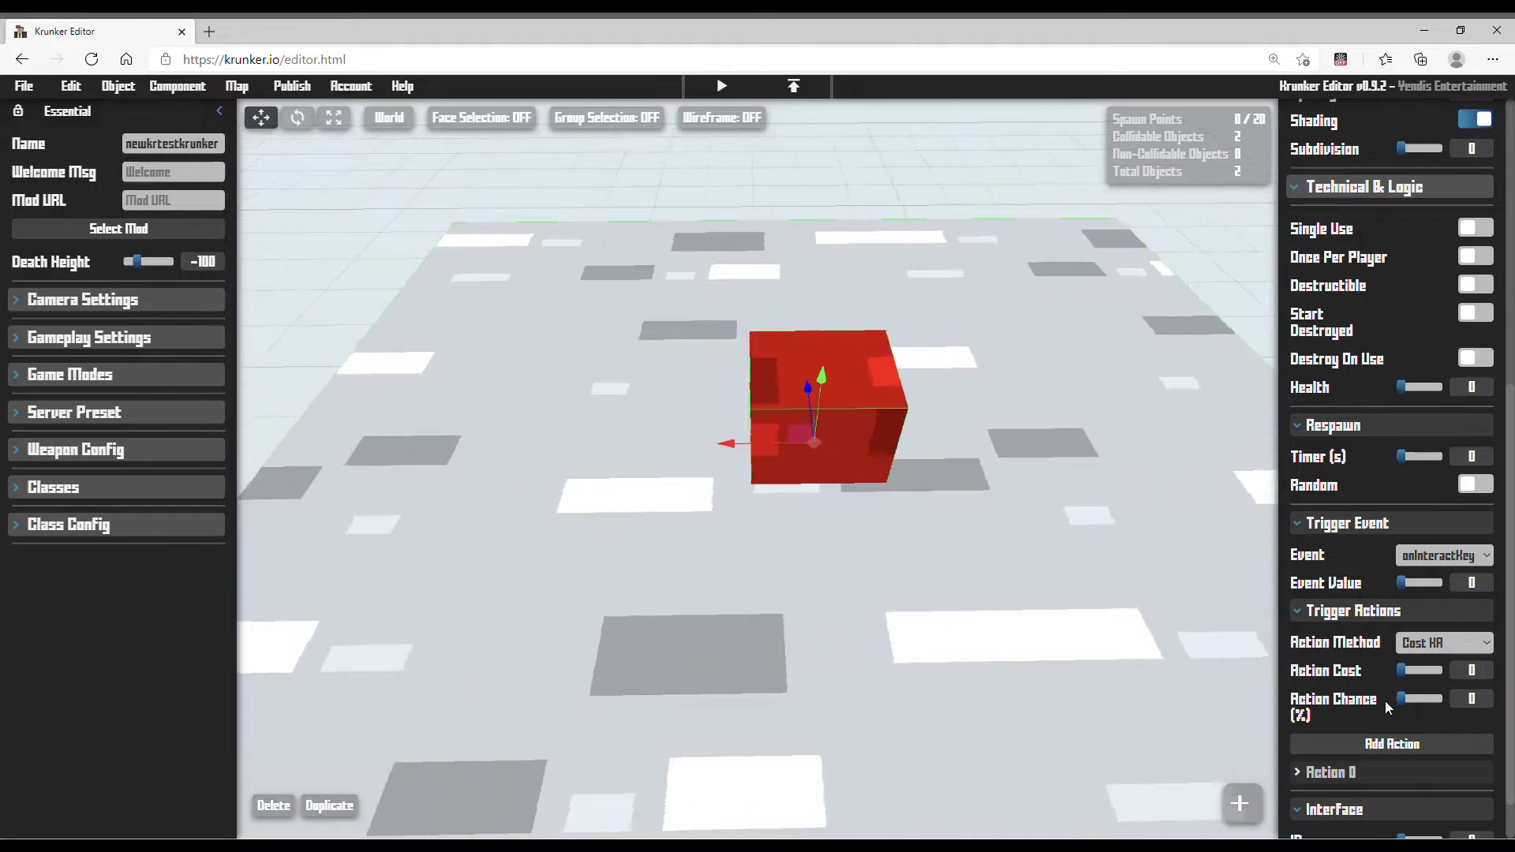
- Set the trigger's action chance to 50%
key(w)
right_drag(1144, 624, 1079, 604)
key(s)
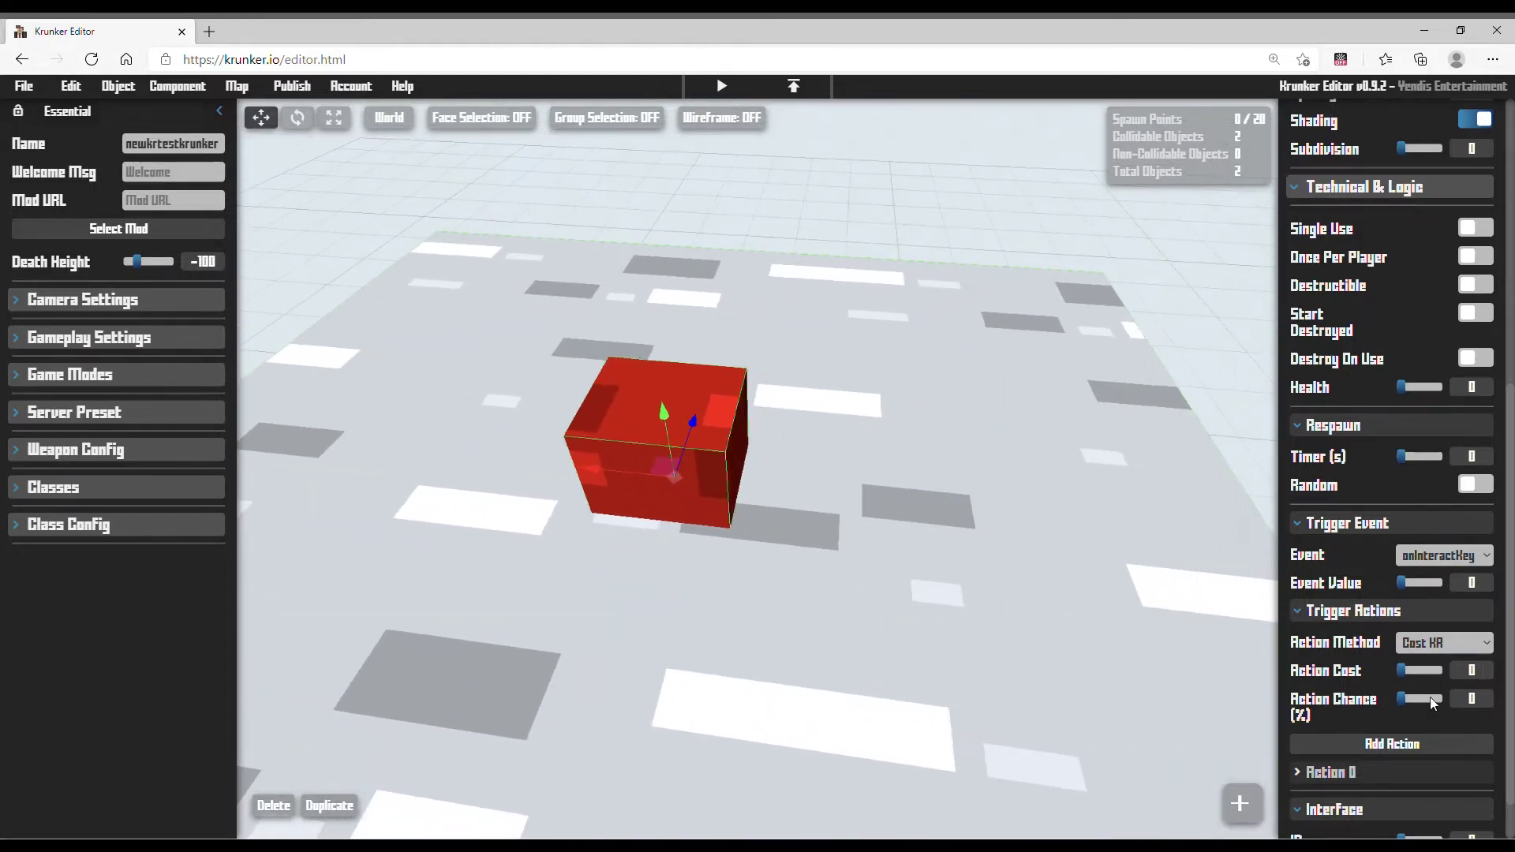
drag(1434, 704, 1426, 705)
key(a)
key(w)
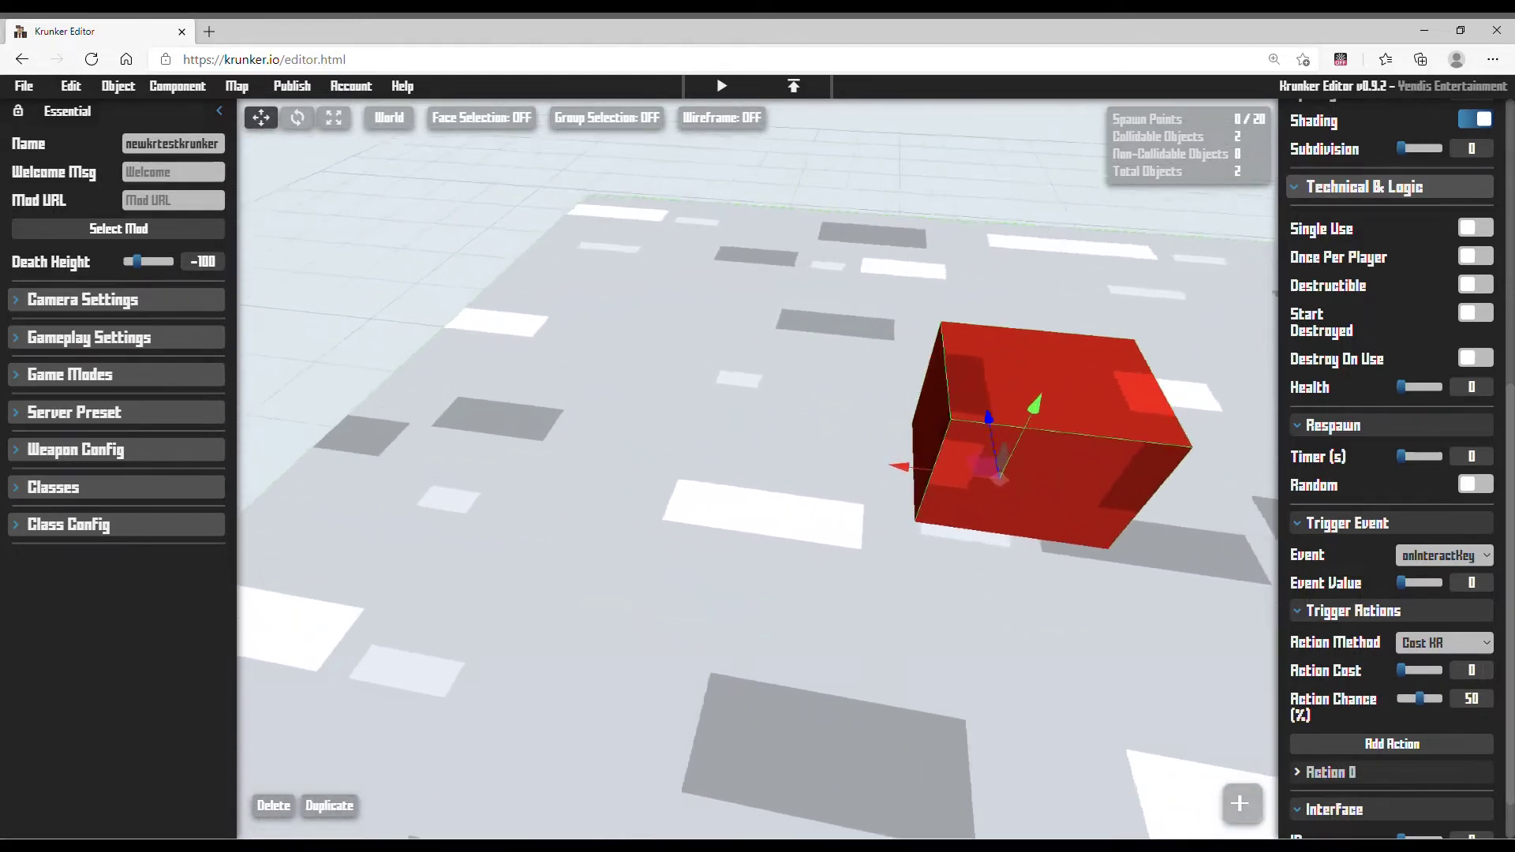
key(d)
key(s)
key(a)
key(d)
mouse_move(968, 518)
right_down()
mouse_move(844, 518)
mouse_move(900, 532)
mouse_move(967, 518)
right_up()
key(w)
key(s)
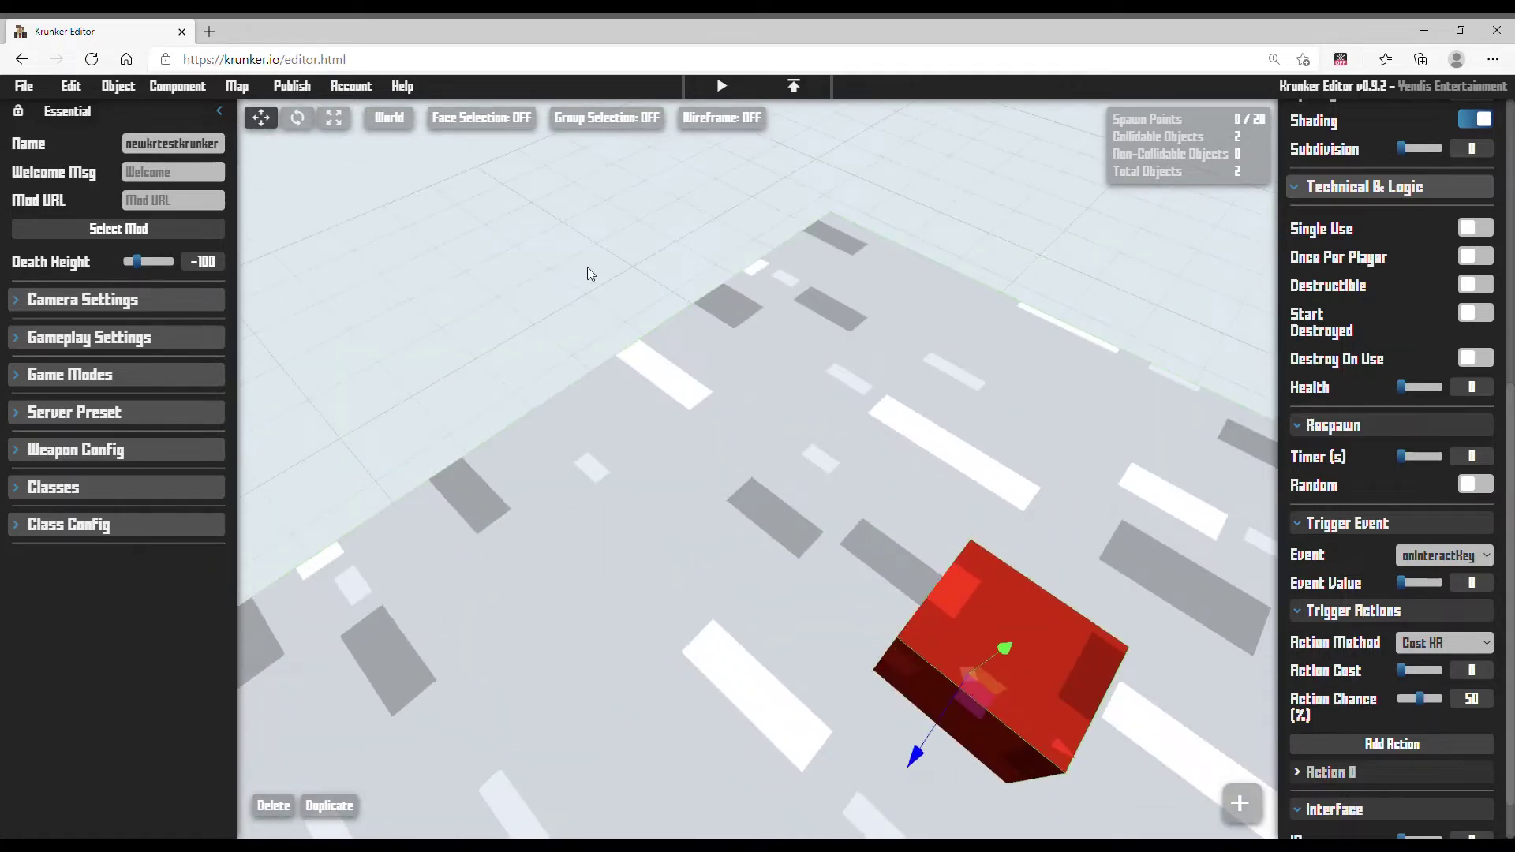
right_drag(587, 267, 718, 312)
key(d)
right_drag(608, 218, 519, 177)
- Reset the trigger's action chance to 0%
drag(1444, 713, 1388, 717)
right_drag(1116, 659, 1116, 660)
key(s)
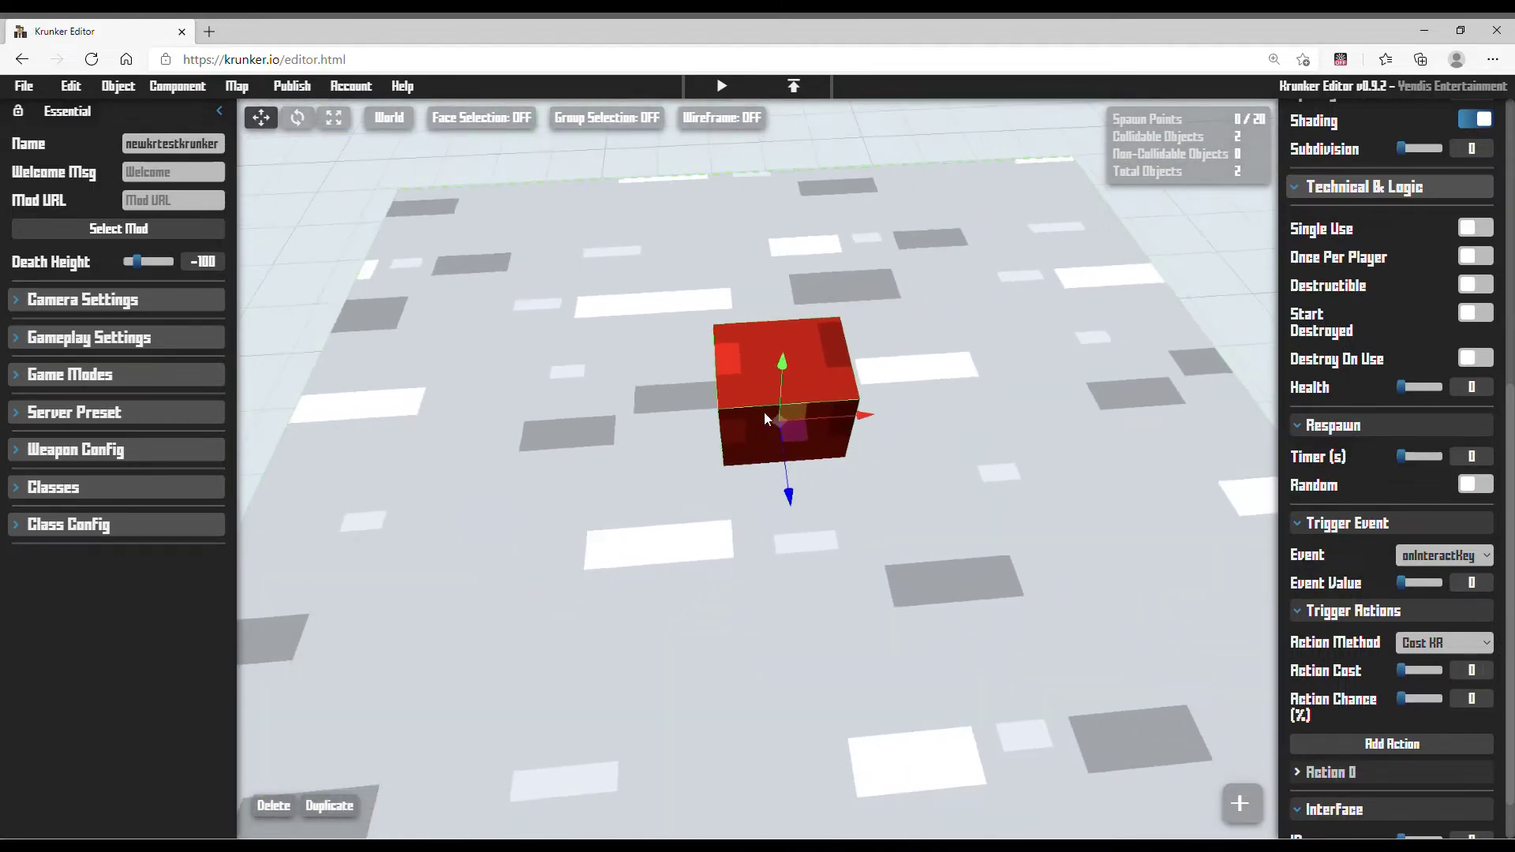
- Set the trigger's action cost to 5 for the Cost KR method
key(d)
right_drag(902, 440, 852, 444)
key(w)
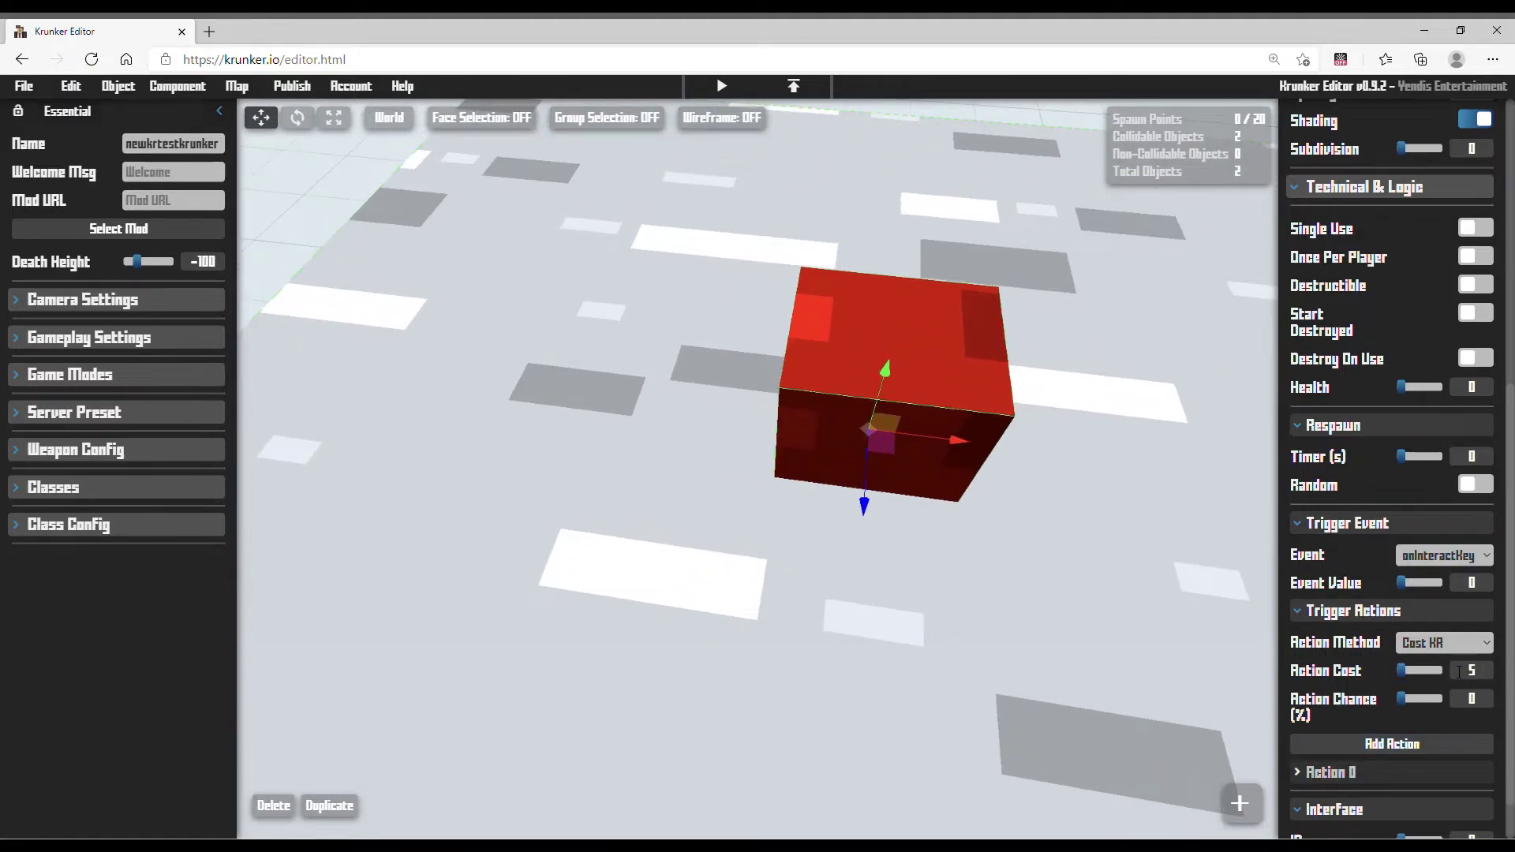
key(d)
right_drag(1049, 194, 1001, 342)
key(w)
key(d)
key(s)
right_drag(1015, 426, 1130, 421)
key(a)
key(w)
key(s)
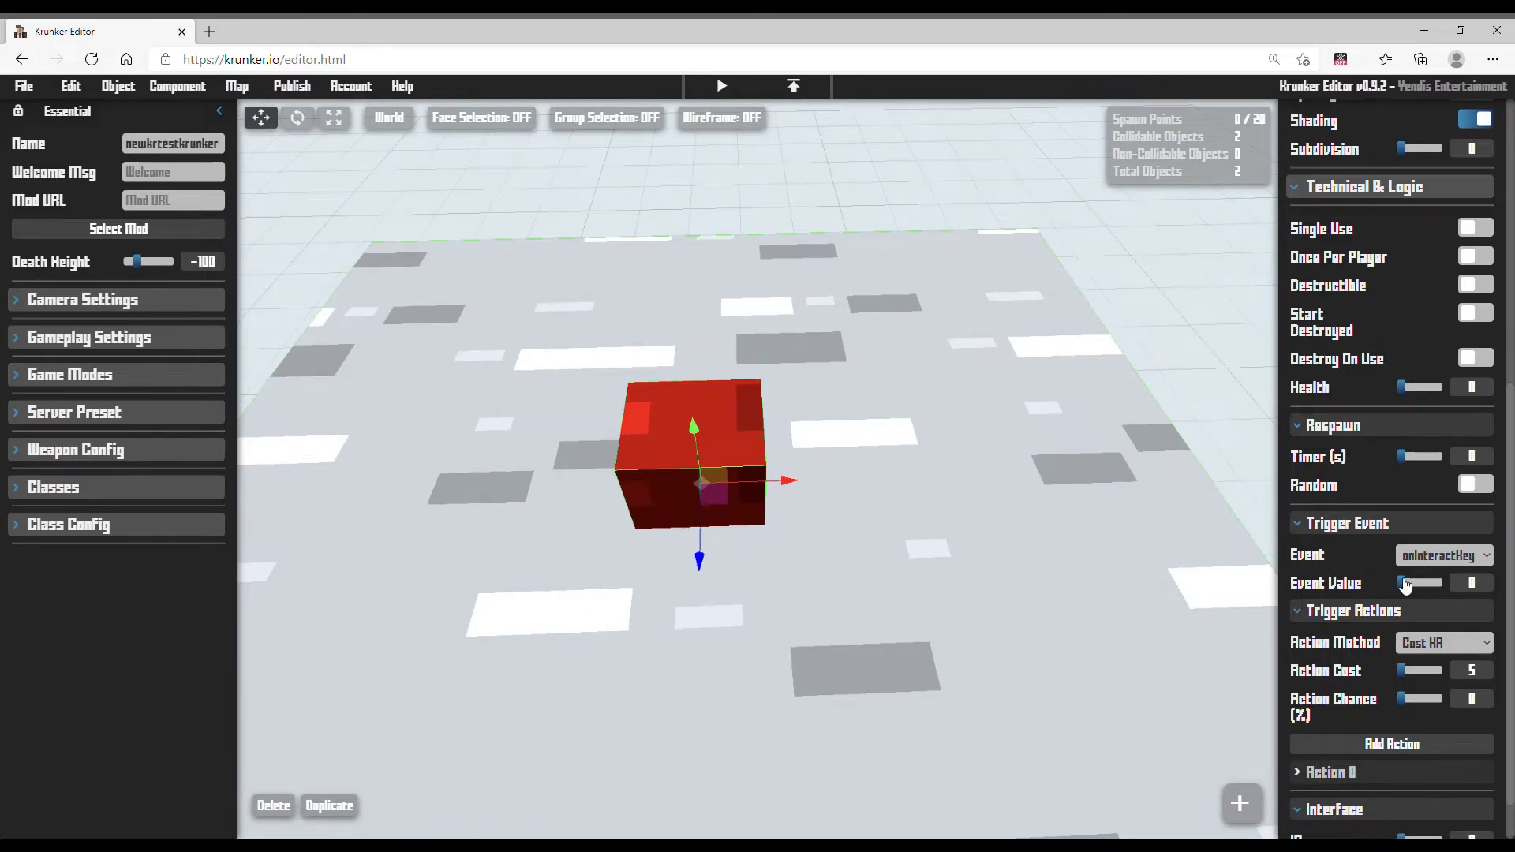
right_drag(990, 488, 919, 387)
key(a)
key(w)
key(s)
key(d)
key(a)
key(w)
right_drag(329, 169, 592, 320)
key(a)
key(s)
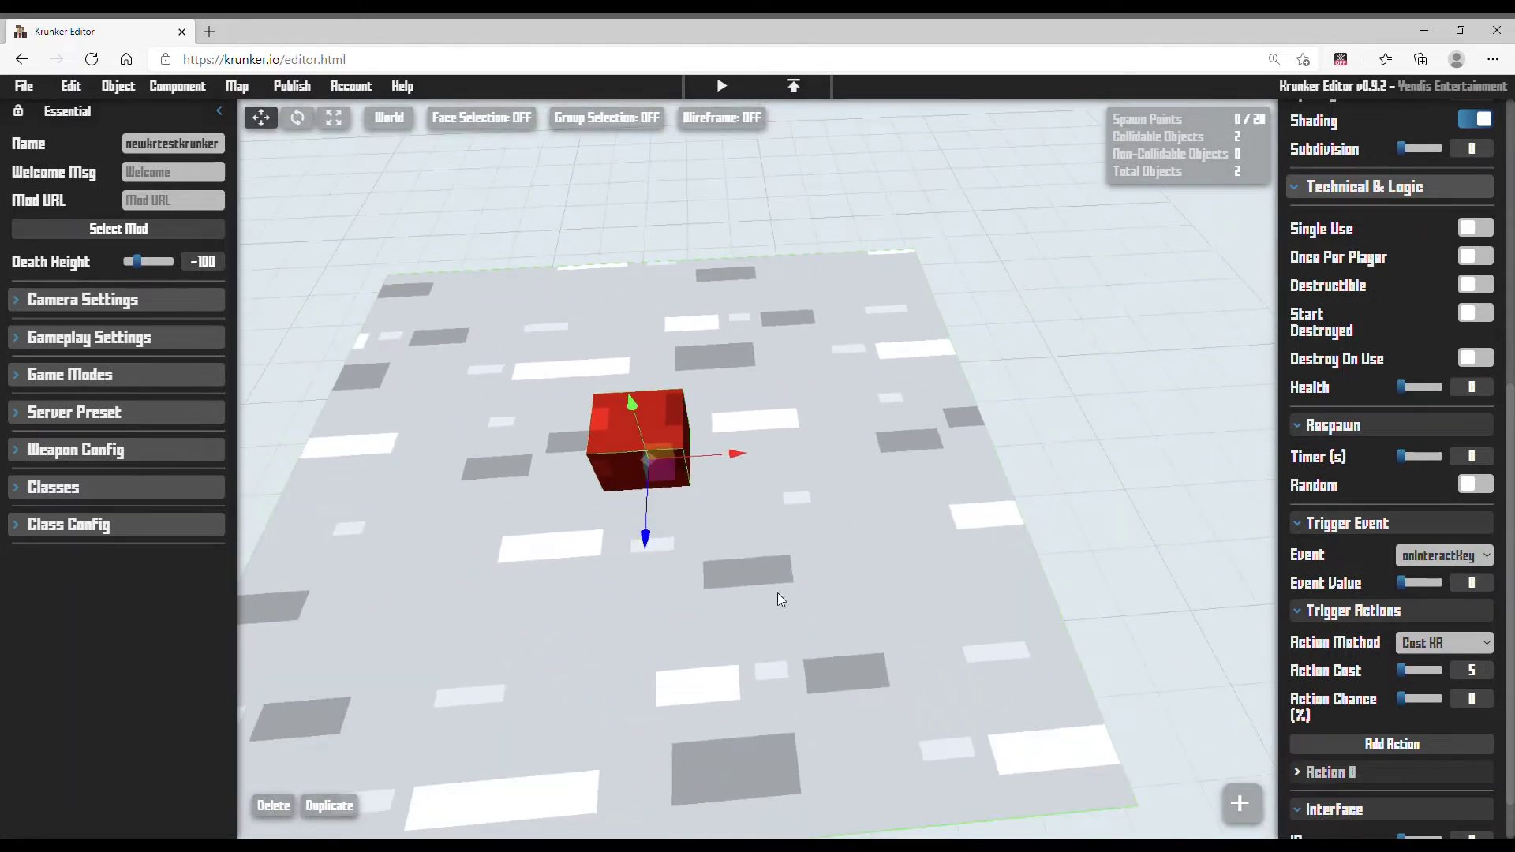
key(d)
right_drag(778, 594, 776, 334)
key(w)
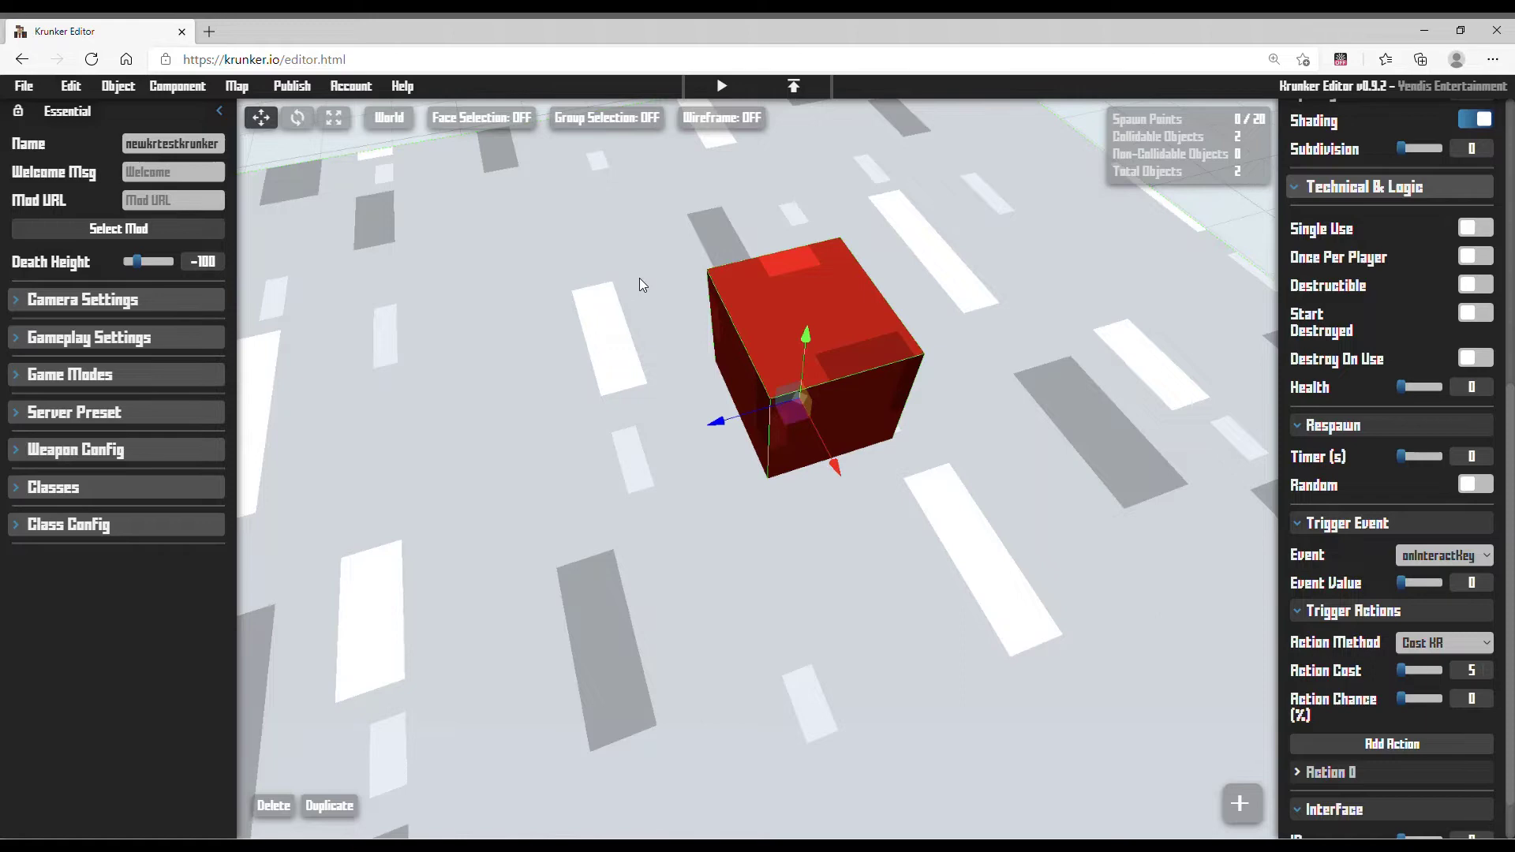
key(a)
right_drag(679, 262, 632, 244)
key(w)
key(d)
key(s)
key(a)
key(w)
key(d)
key(s)
- Customize the Quick Add grid by changing the item in the first row's fourth slot to Spawn Point
click(1241, 810)
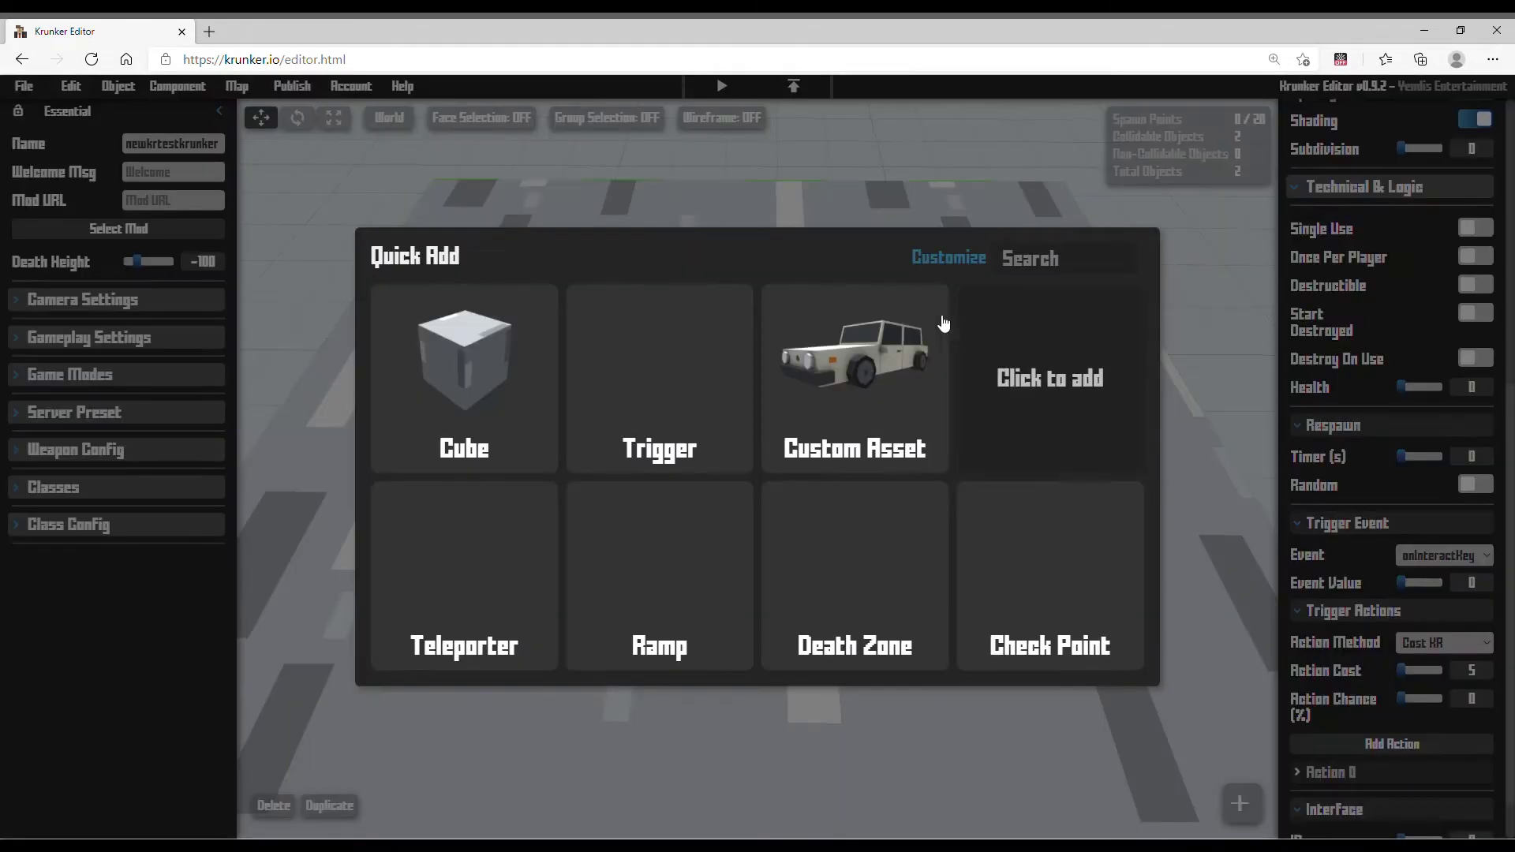
click(944, 258)
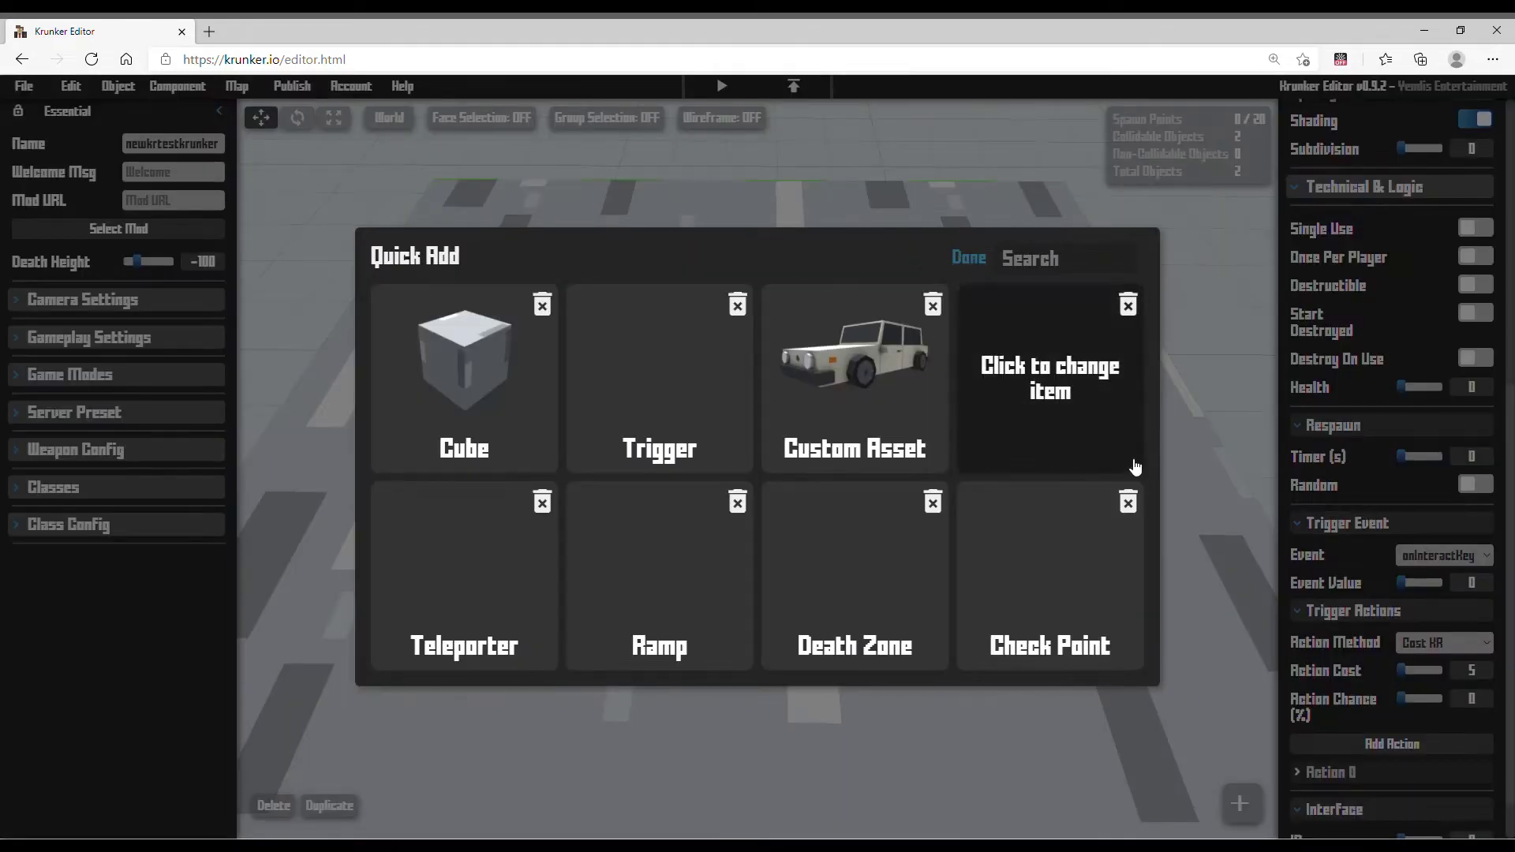
click(1135, 466)
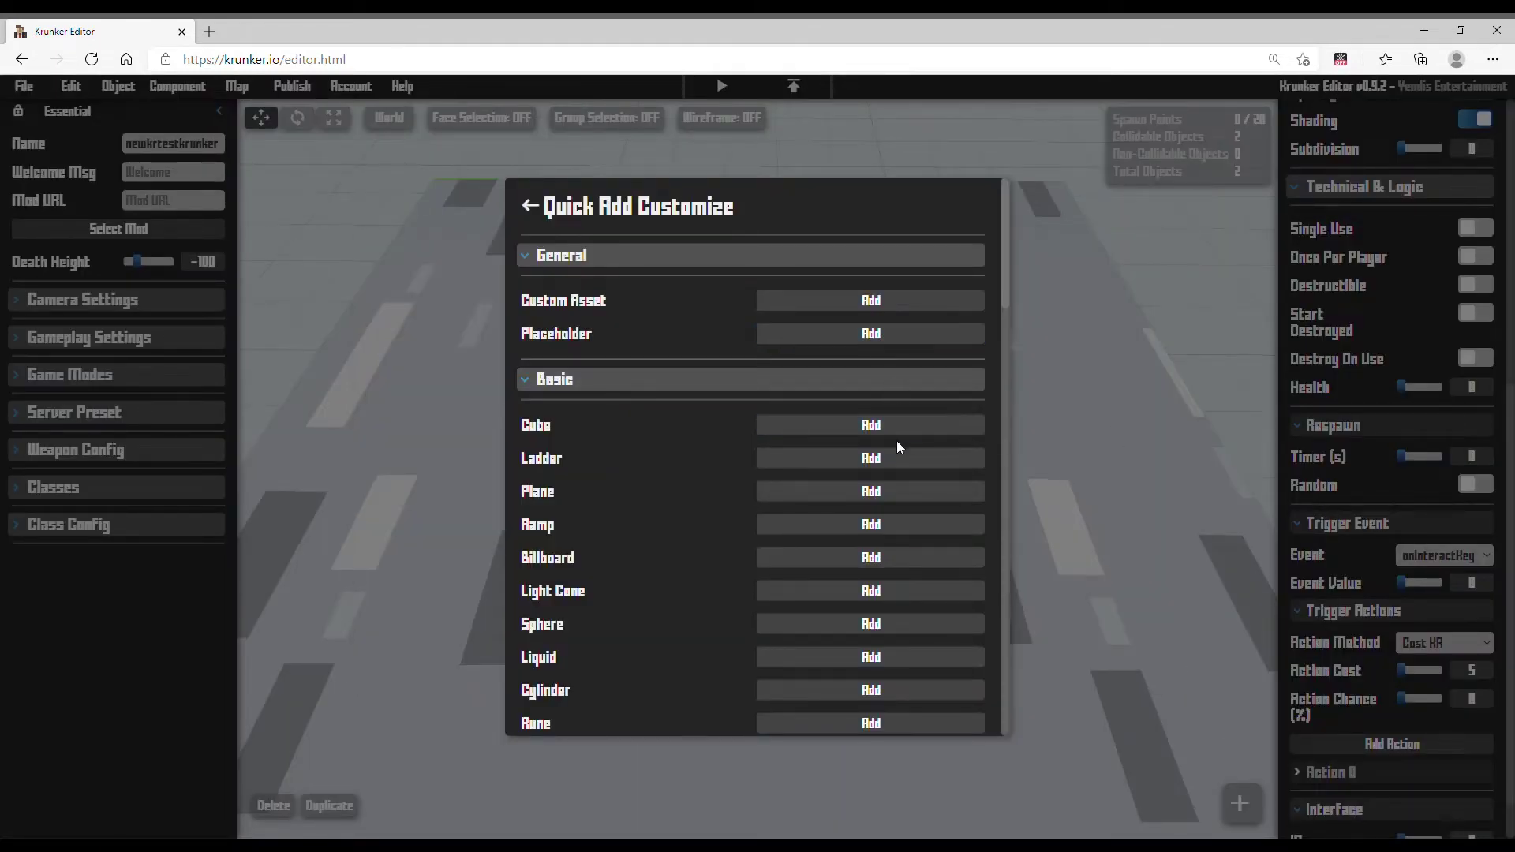
scroll(897, 442, down, 20)
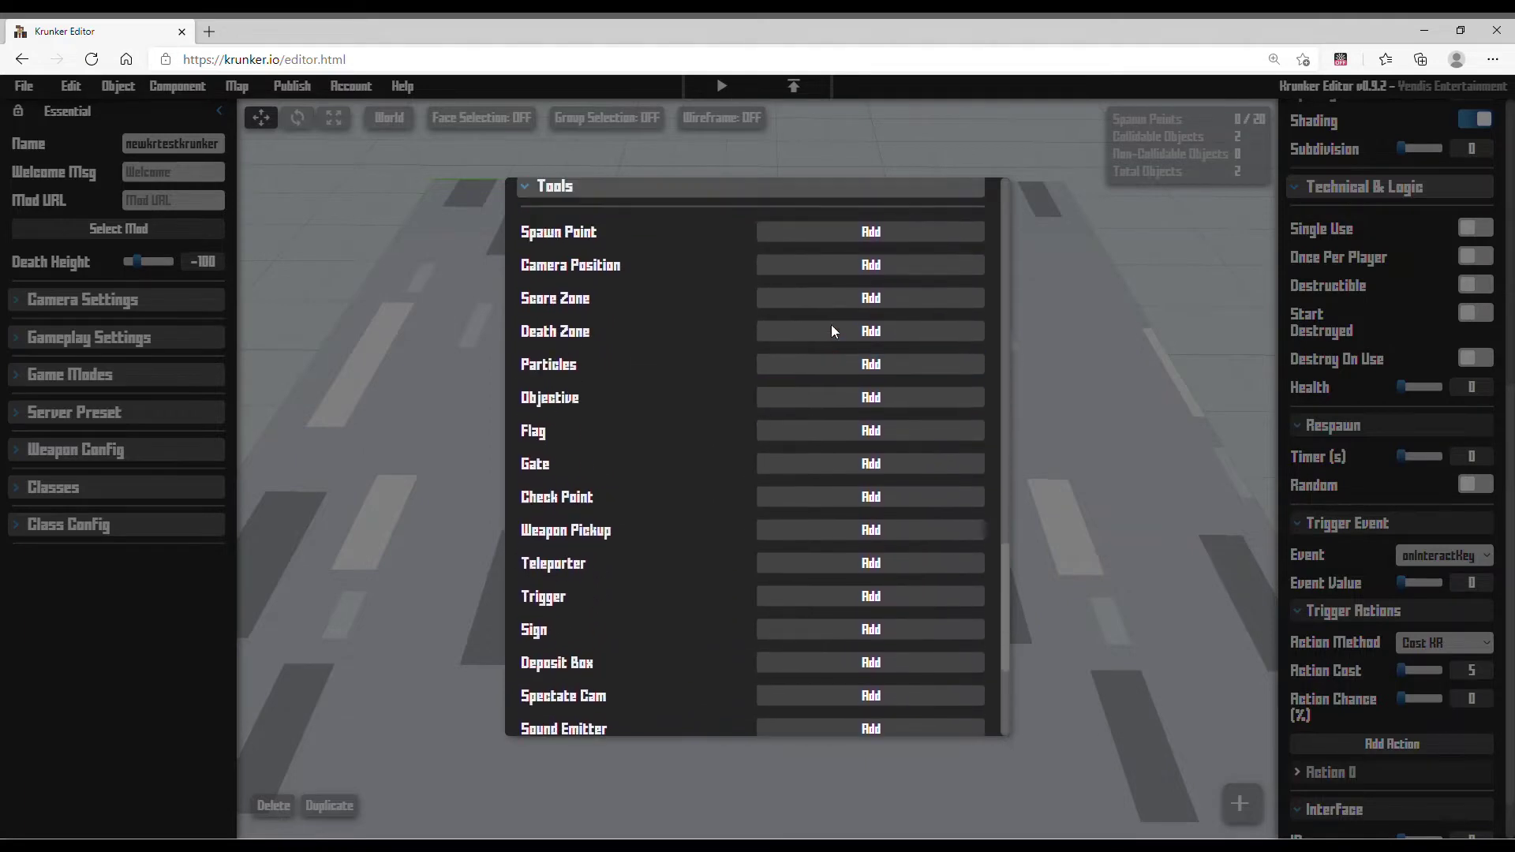
scroll(833, 327, up, 1)
click(914, 278)
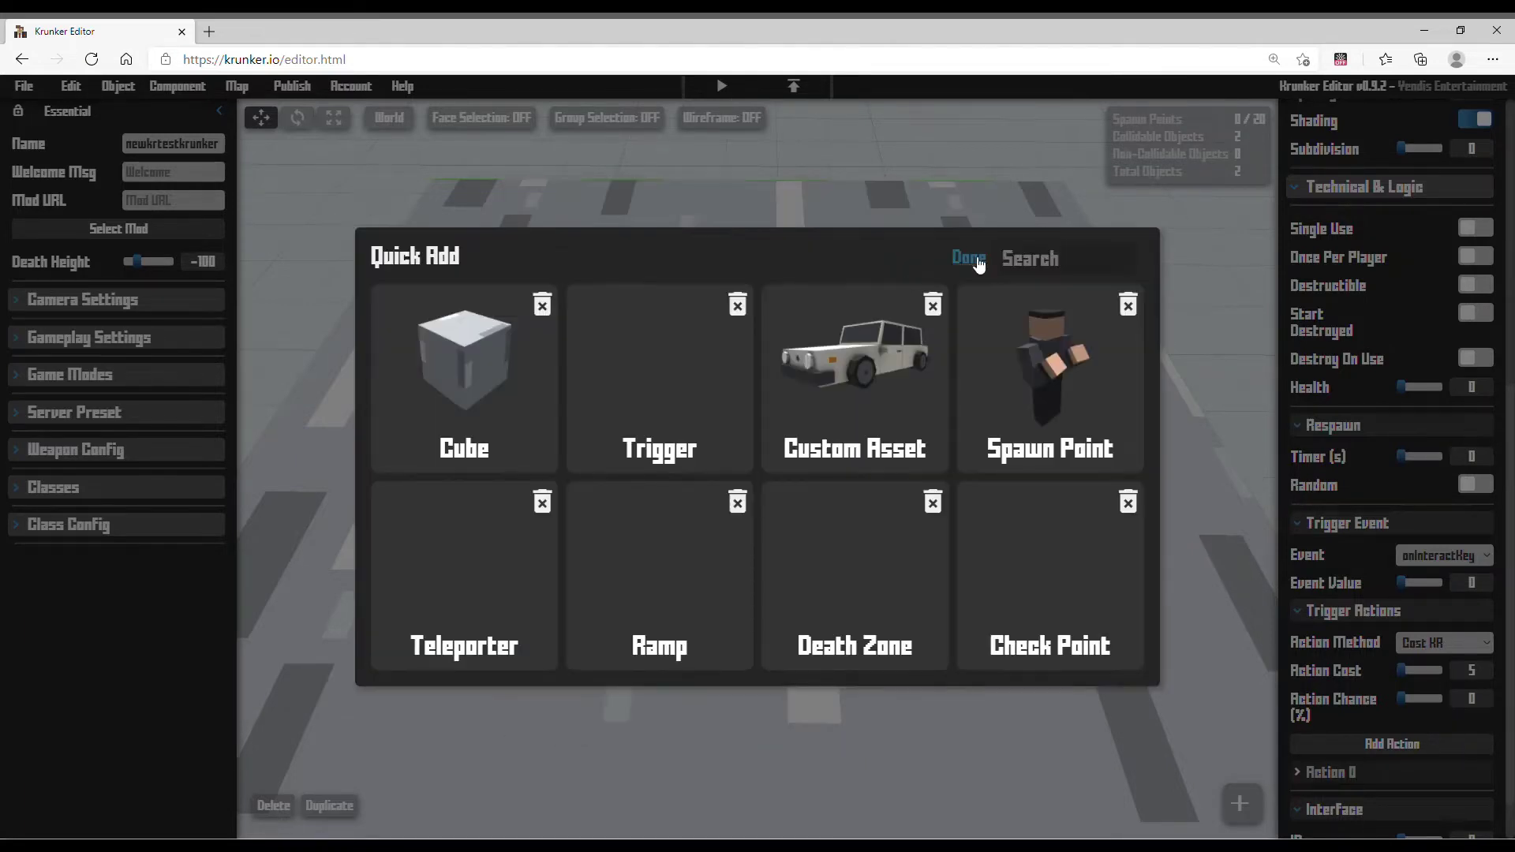
click(977, 260)
- Add a spawn point to the map and move it above the floor, away from the red trigger, to about 0, 31, 18
click(1049, 371)
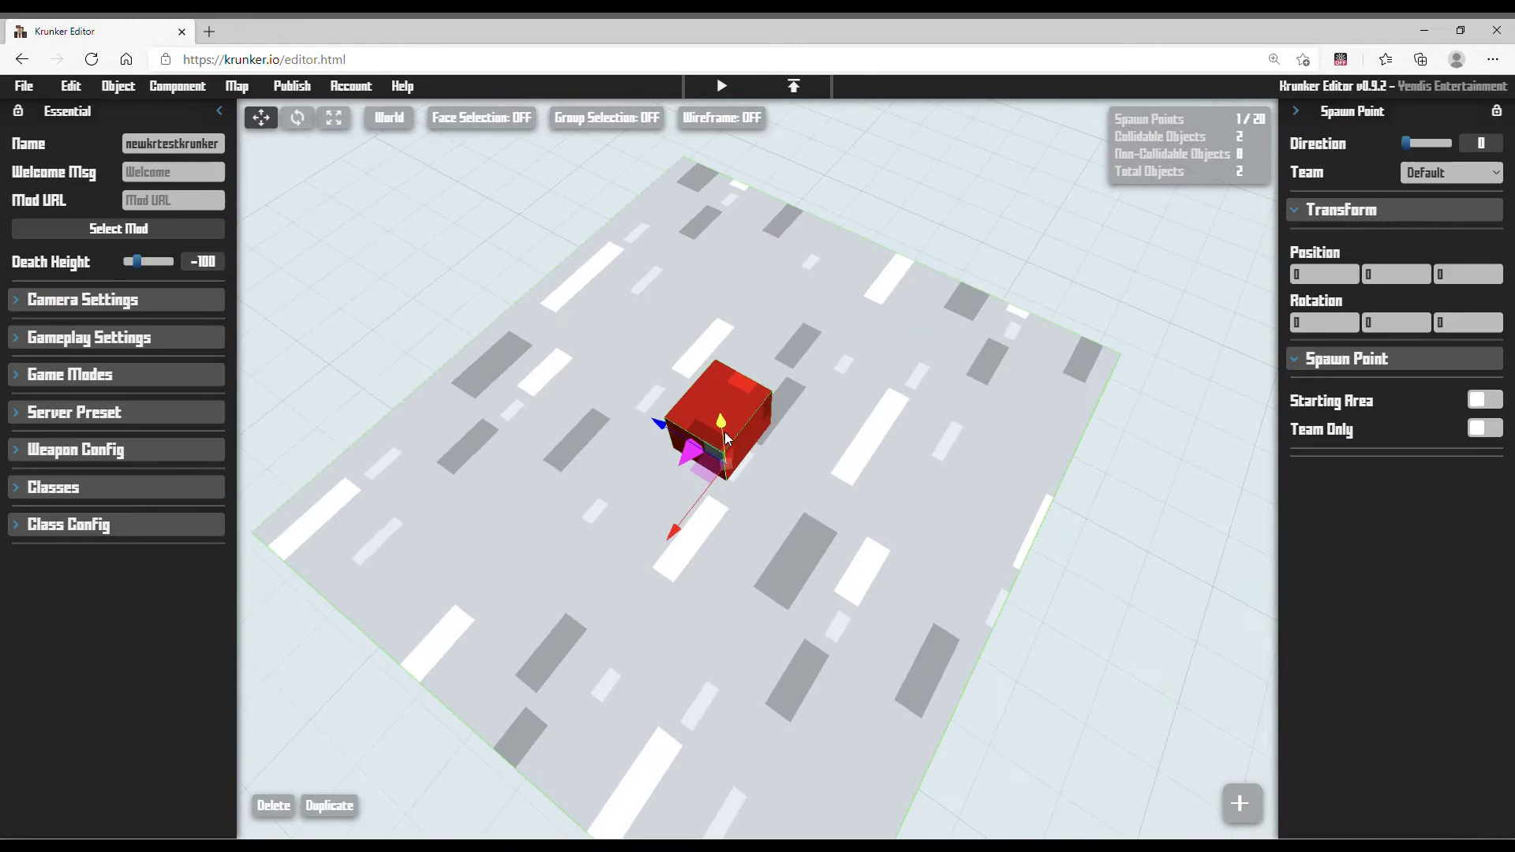
drag(726, 439, 537, 287)
right_drag(537, 287, 474, 289)
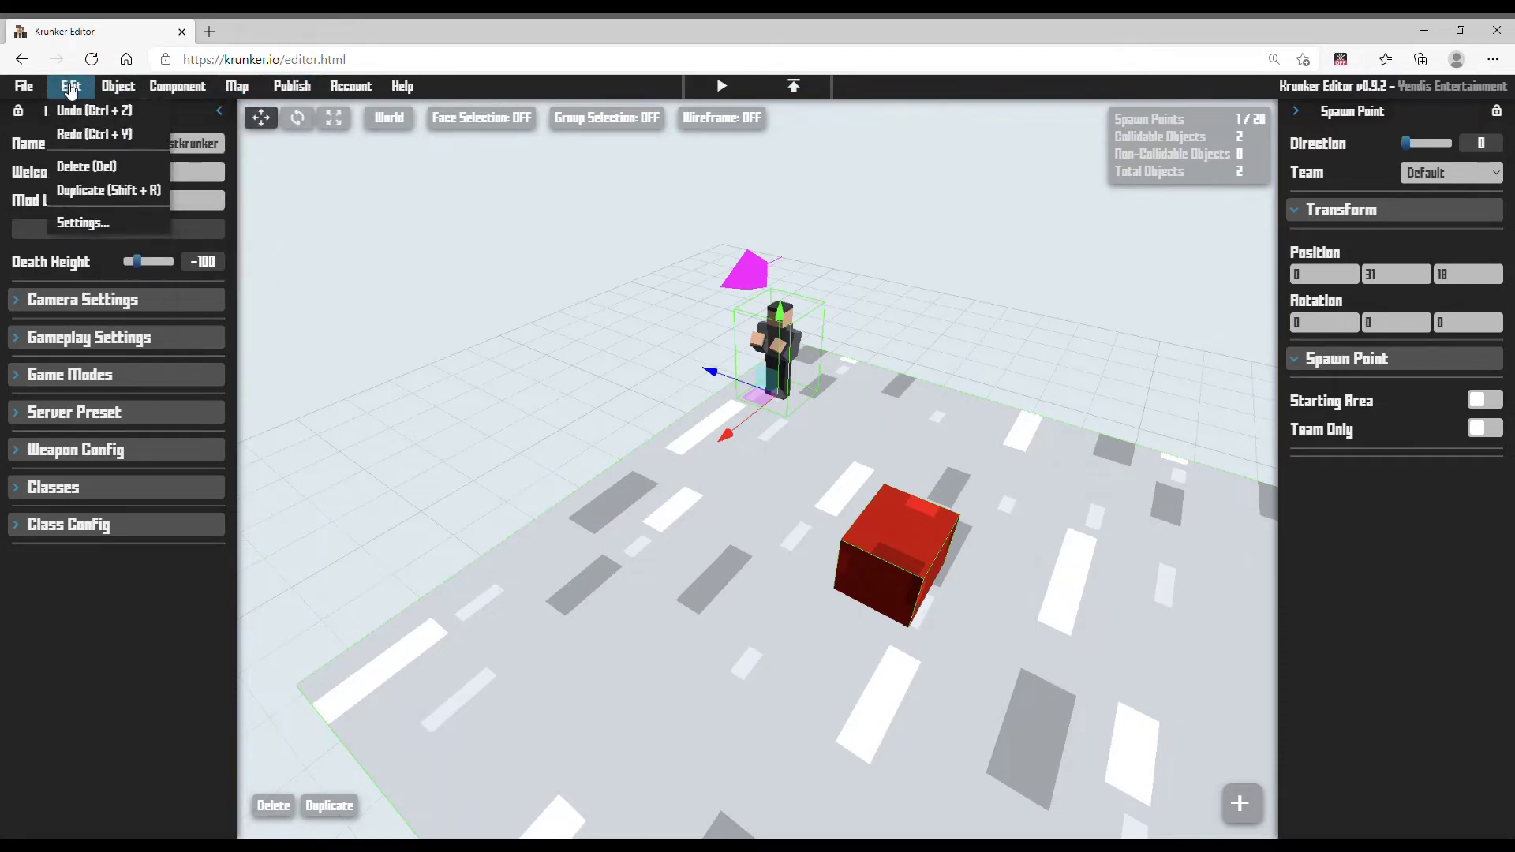
- Publish the newkrtestkrunker map as a game in the Other category, without posting it to the hub
mouse_move(308, 97)
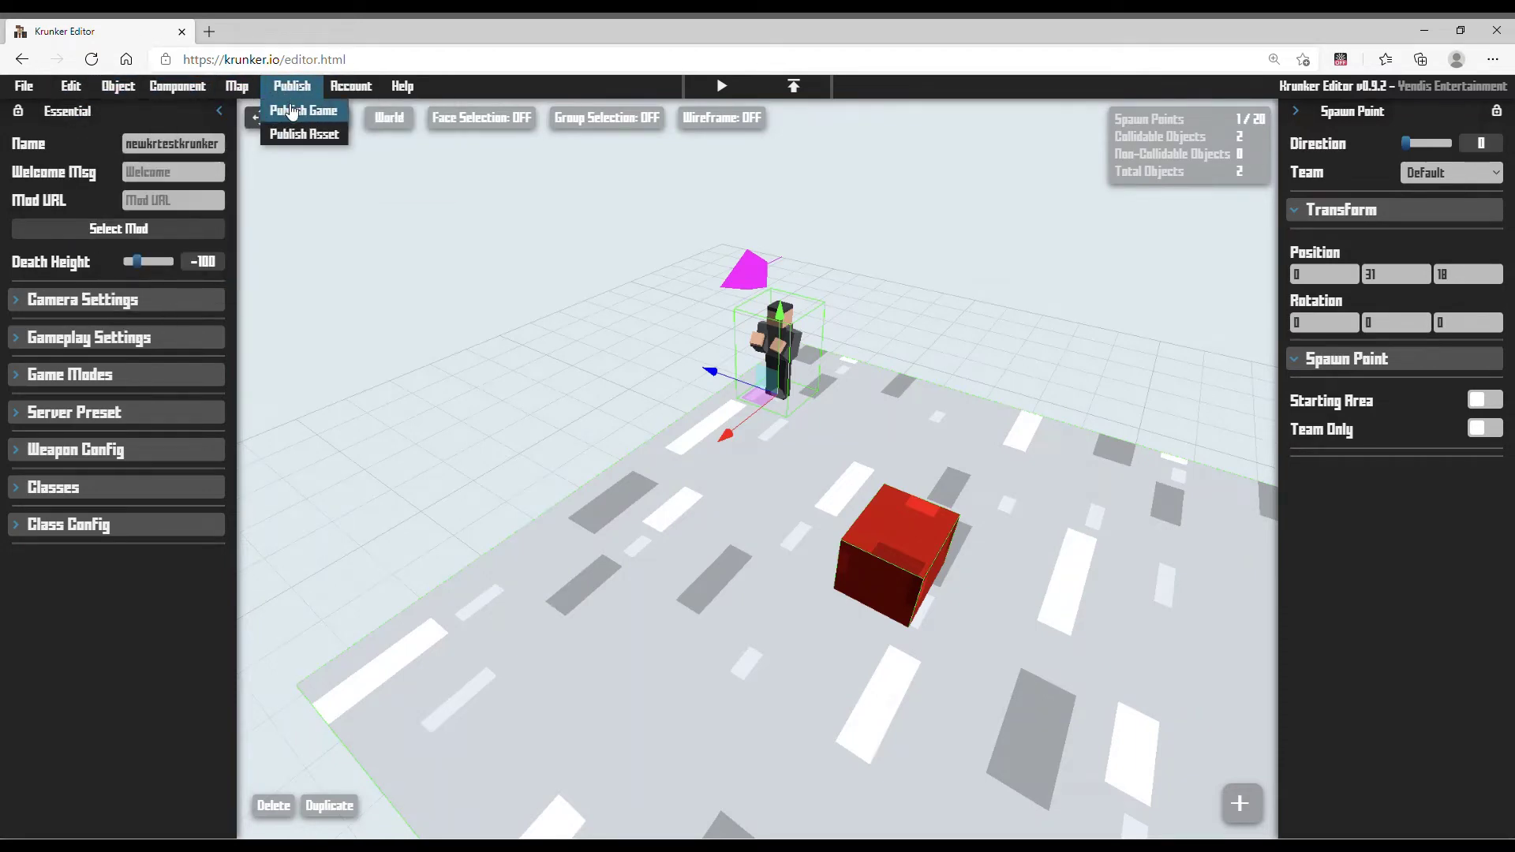
click(292, 112)
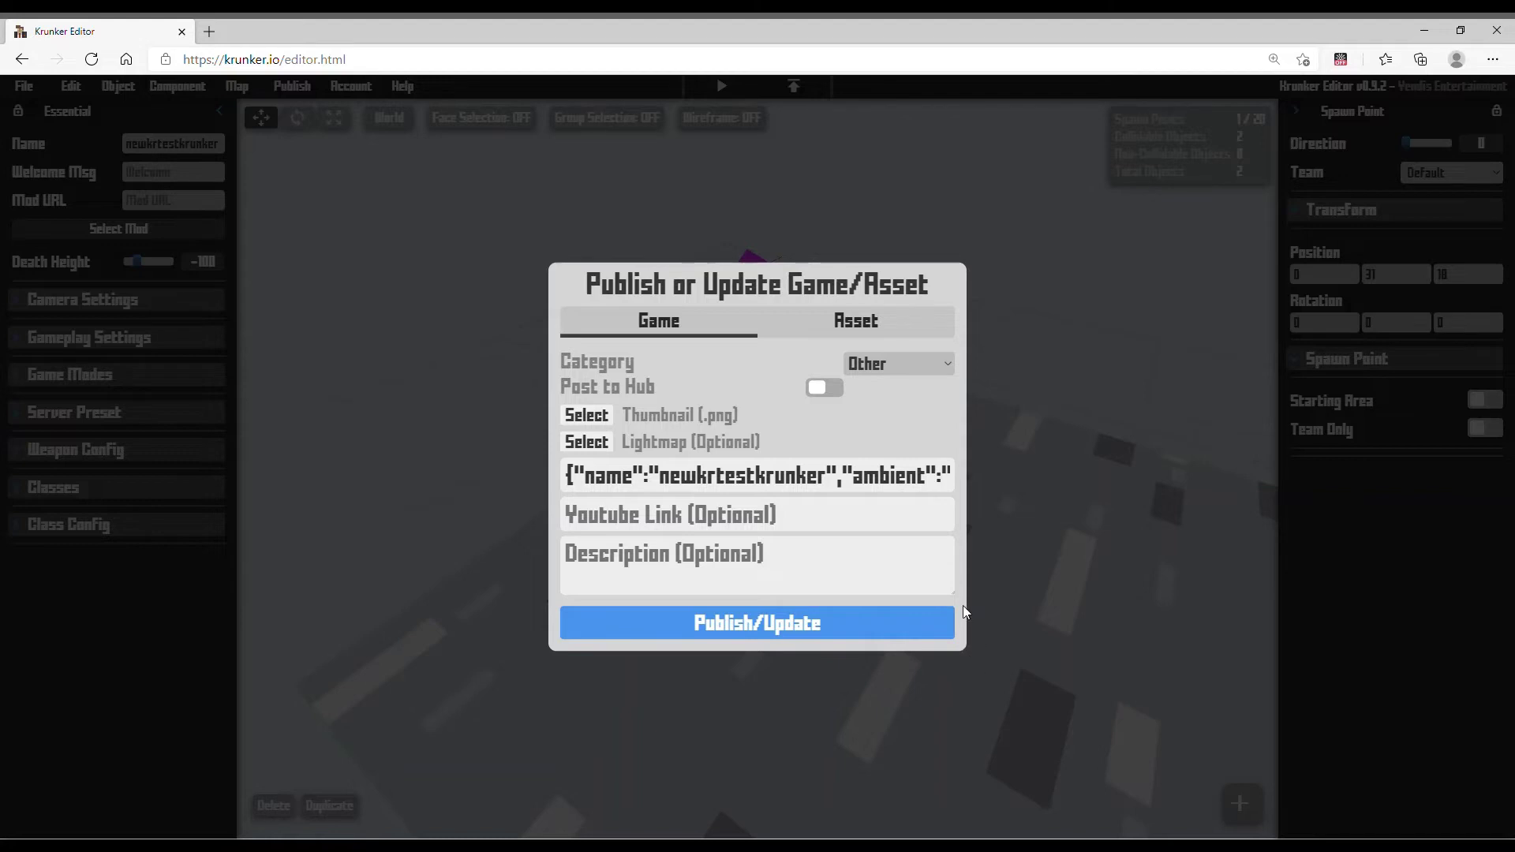
click(626, 152)
mouse_move(293, 88)
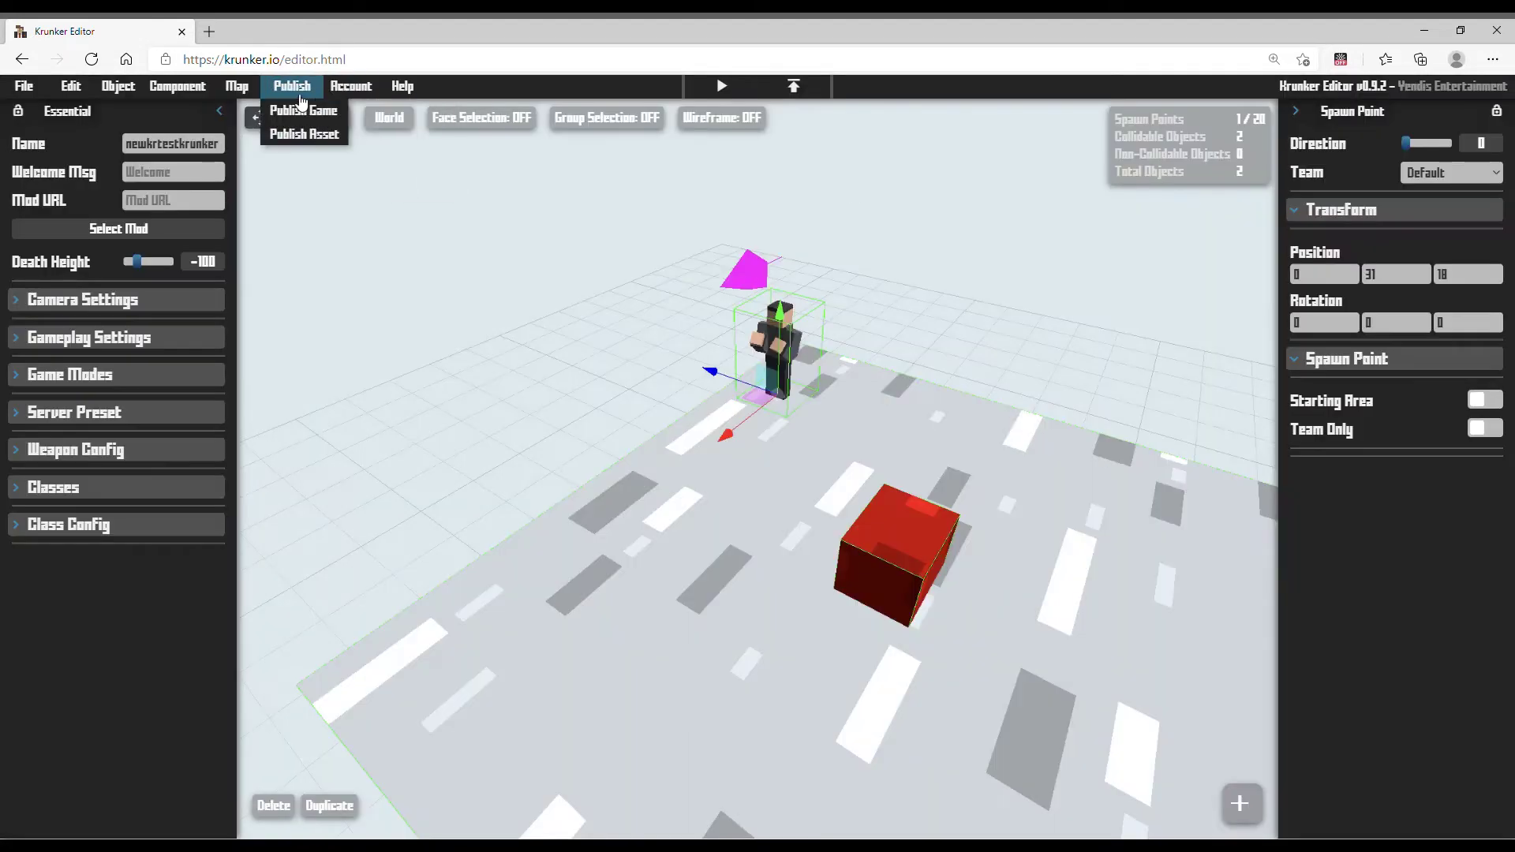
click(310, 111)
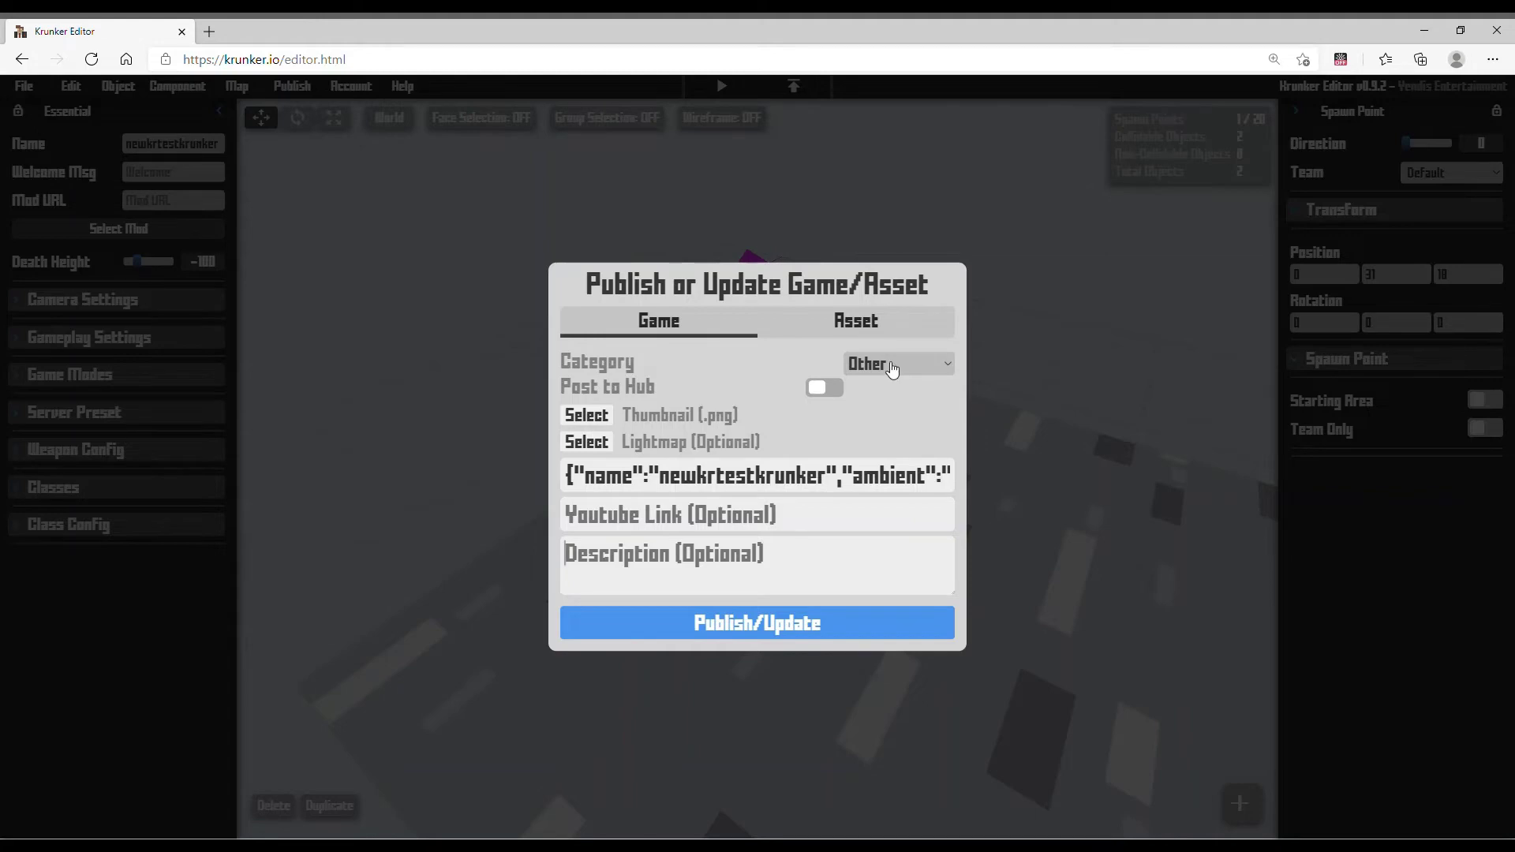
click(762, 622)
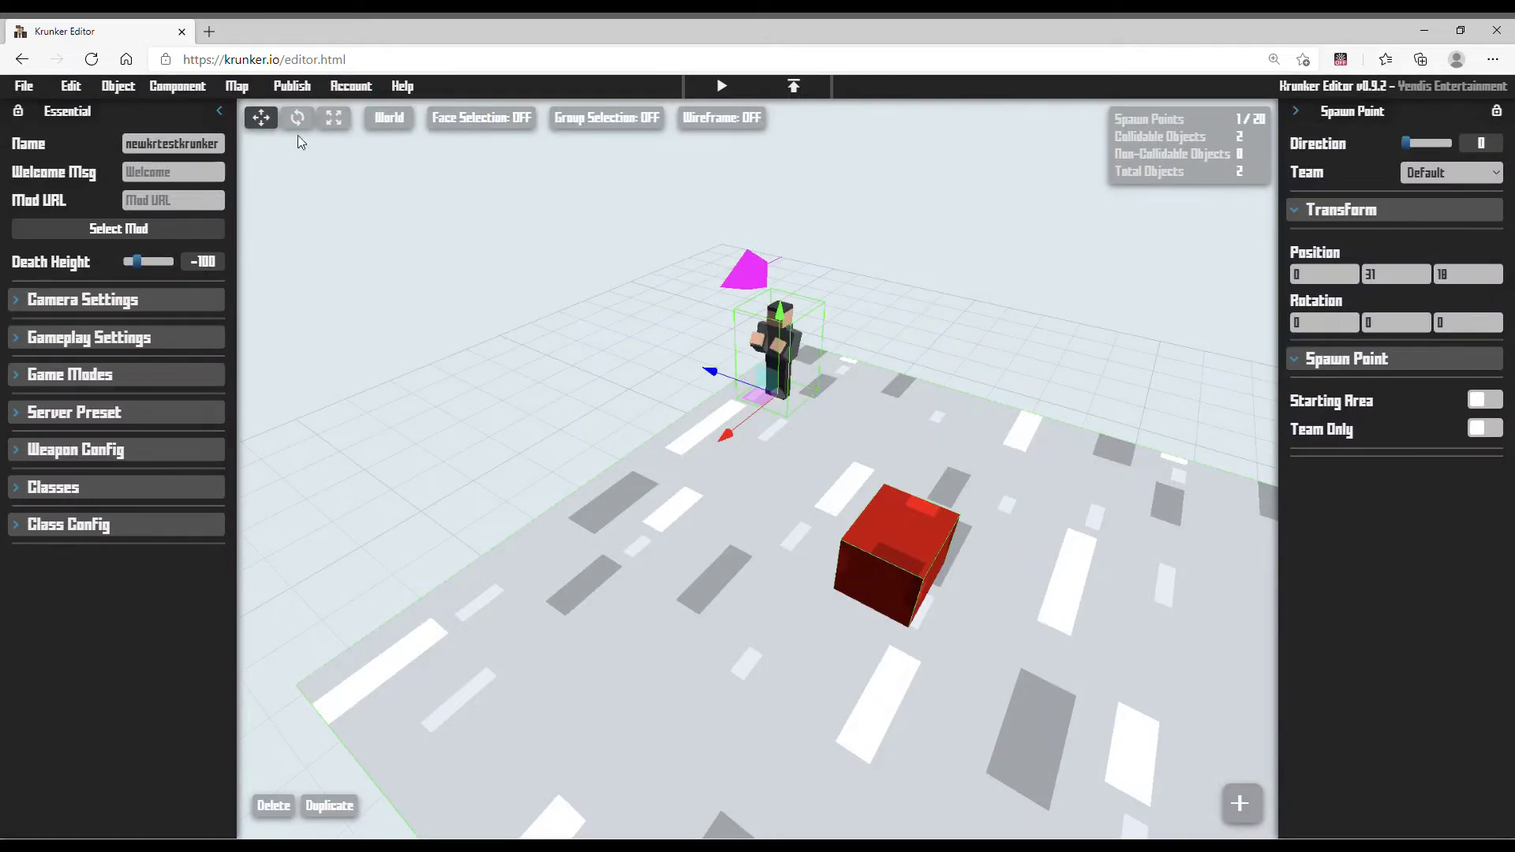
- Open krunker.io in a new browser tab and start a custom newkrtestkrunker server with KR Rewards enabled
click(211, 34)
text(k)
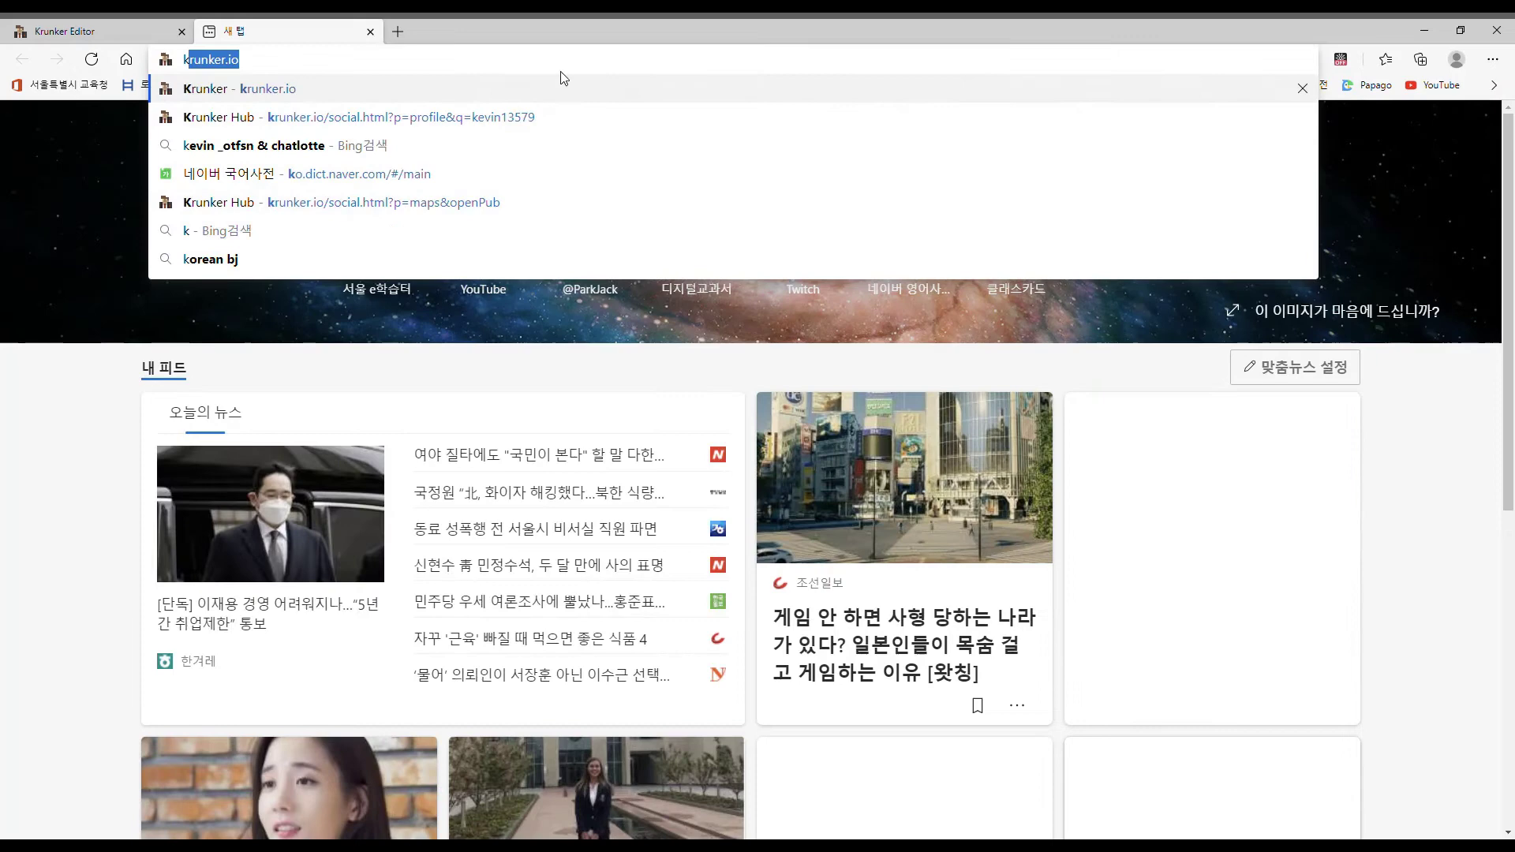
click(552, 124)
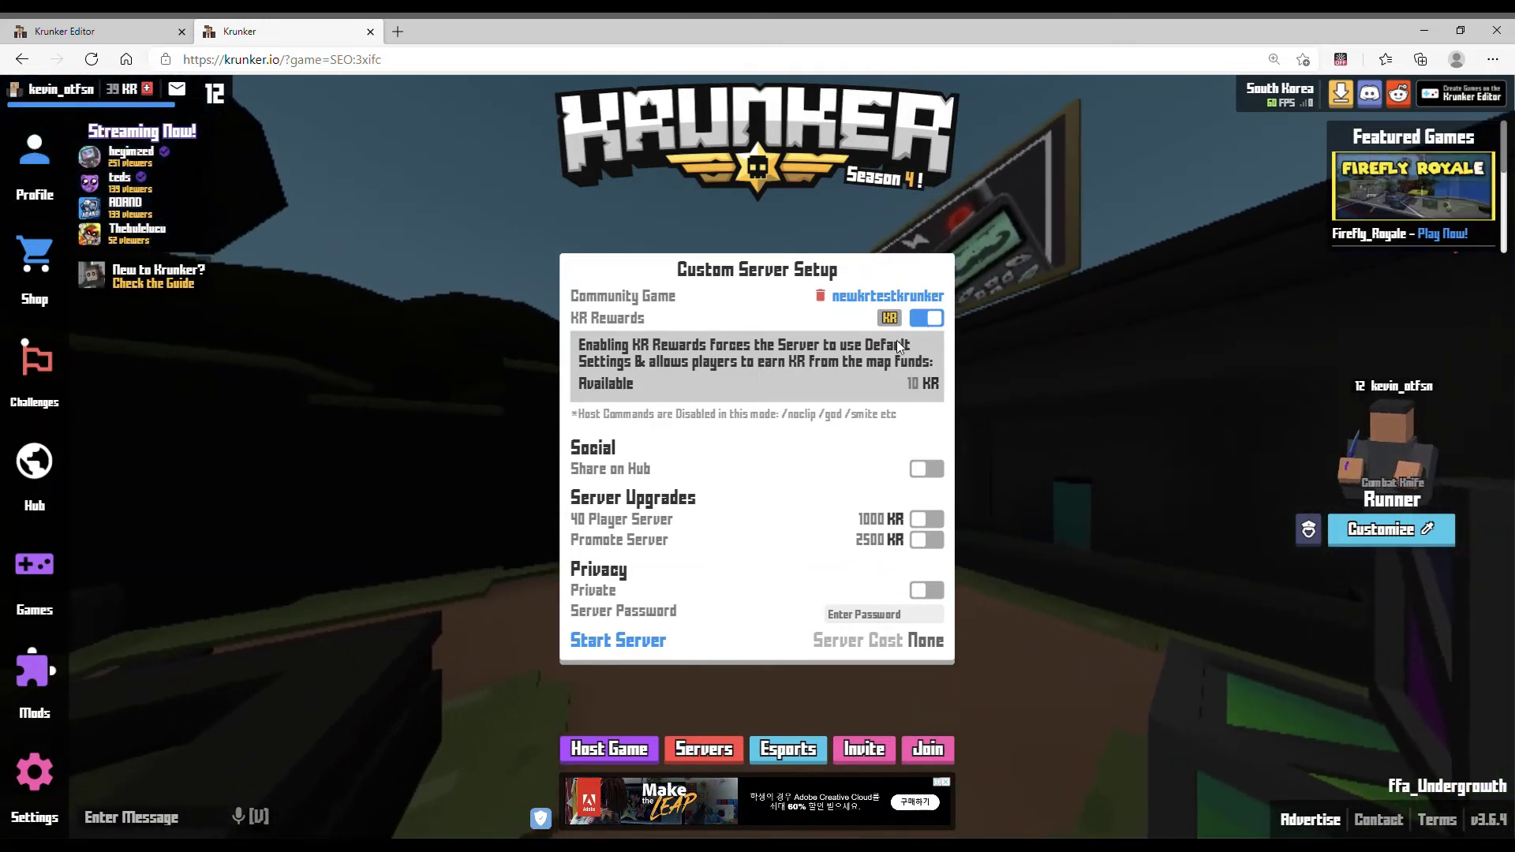
click(690, 639)
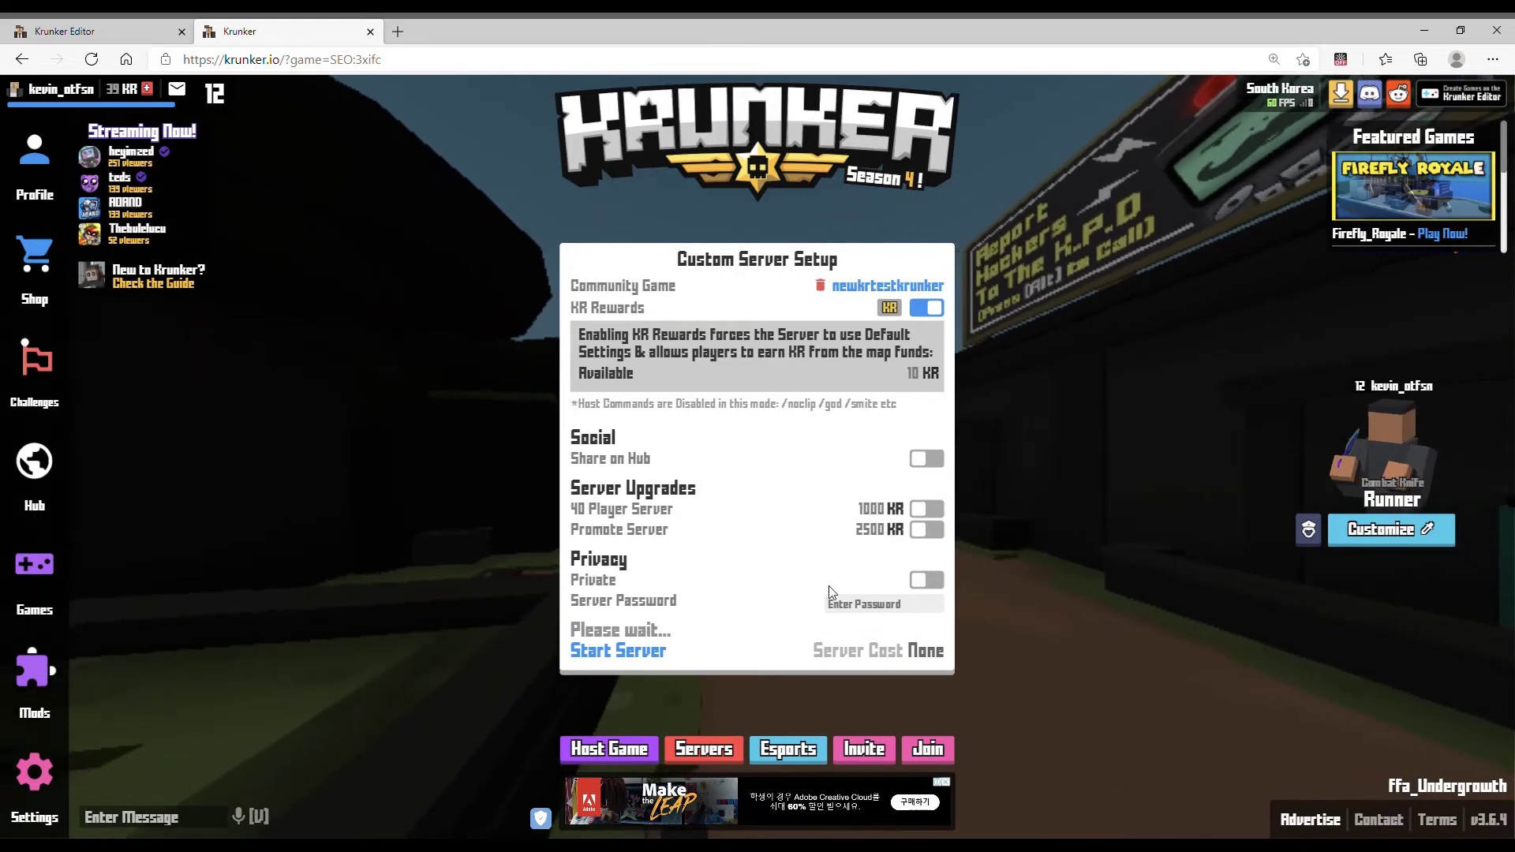
click(1117, 539)
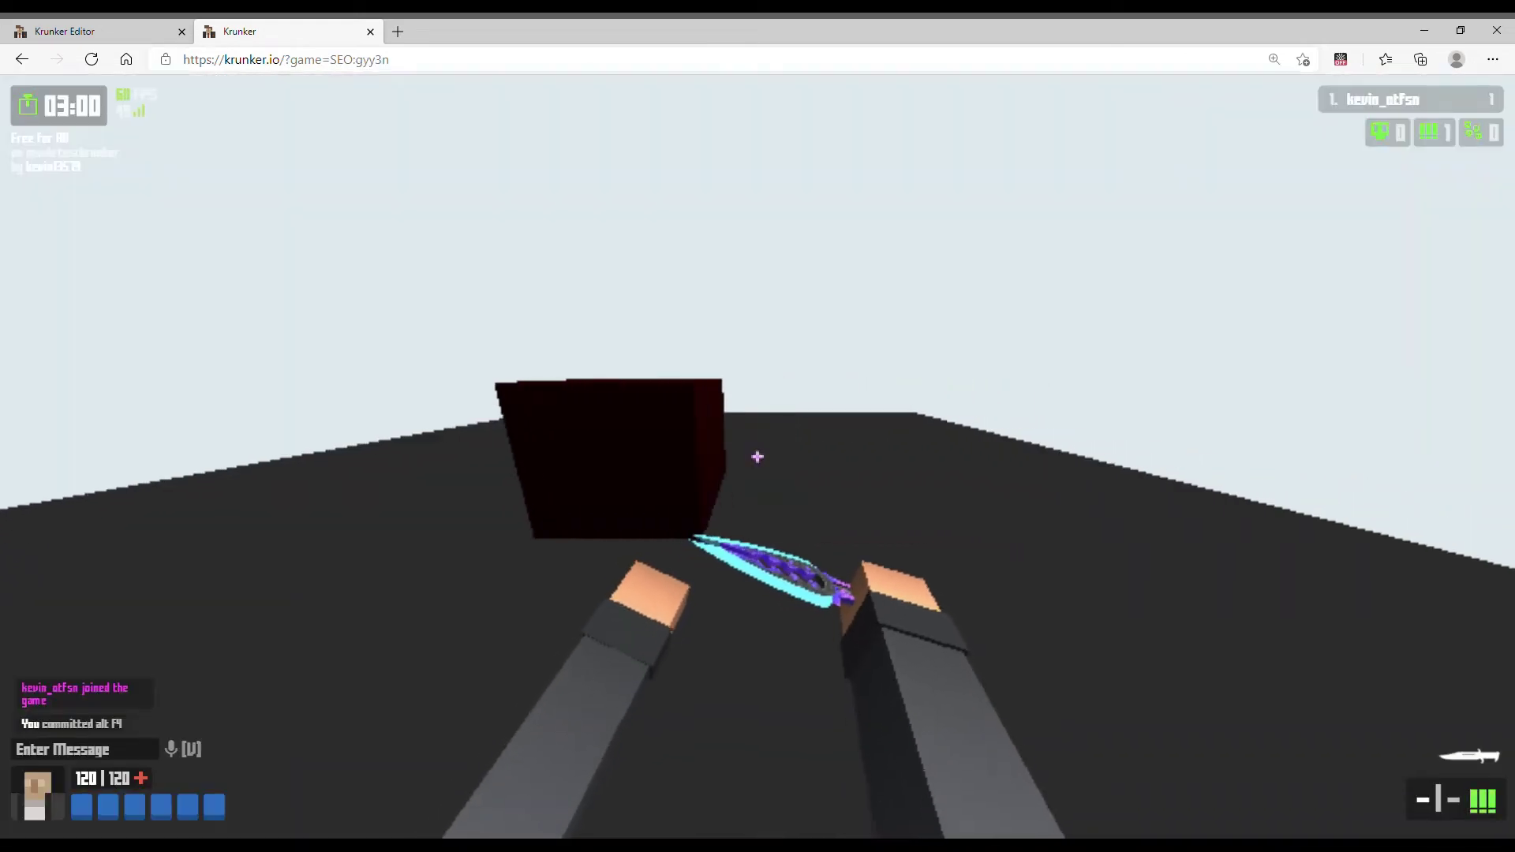
- Test the red trigger cube in the match by paying 5 KR per interaction, and check the KR balance in the game menu
key(w)
key(Tab)
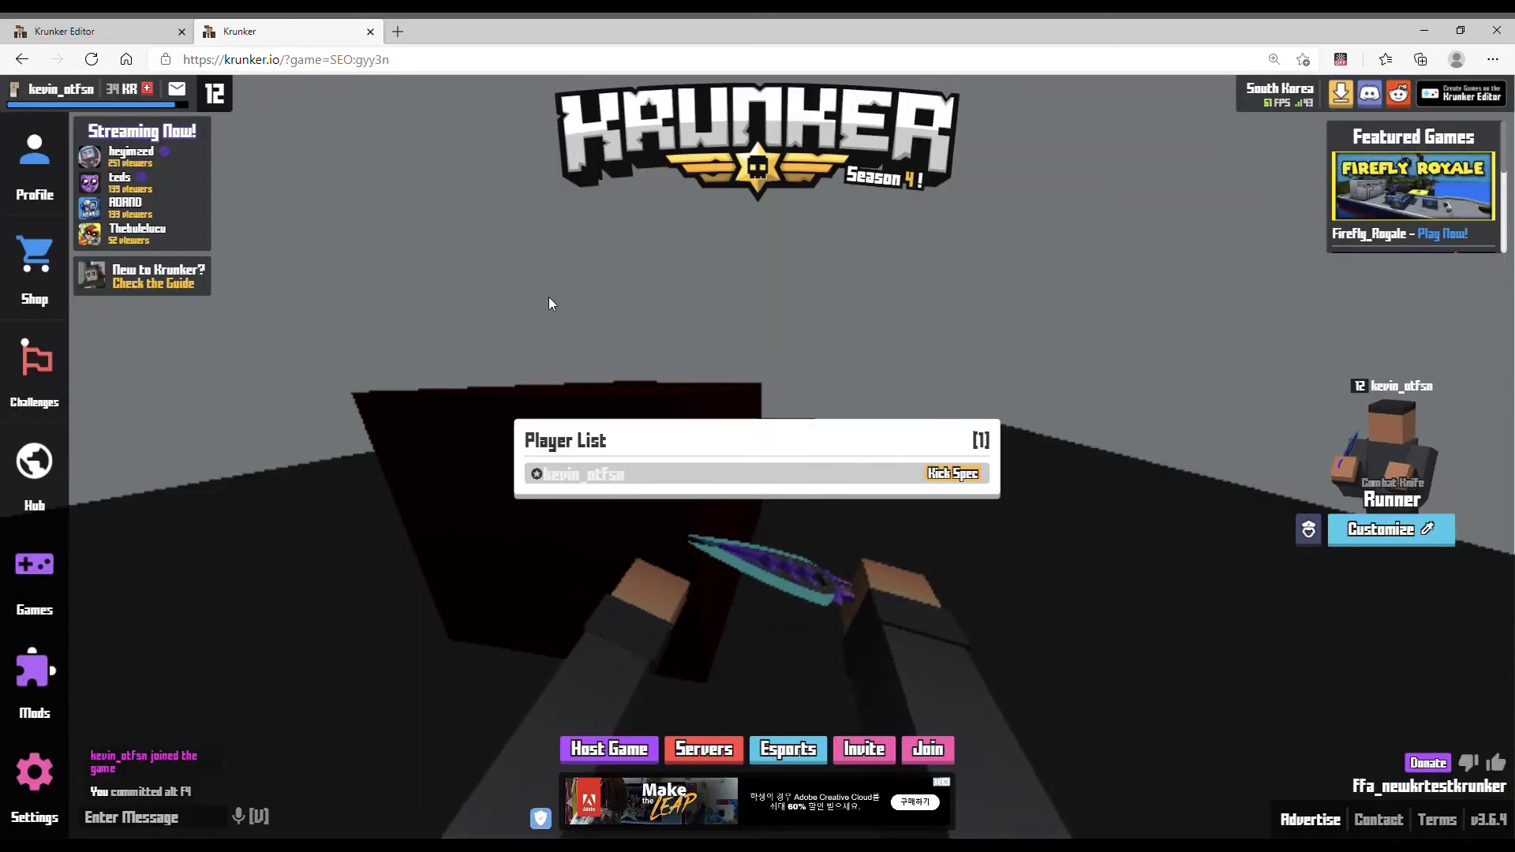
click(567, 308)
key(s)
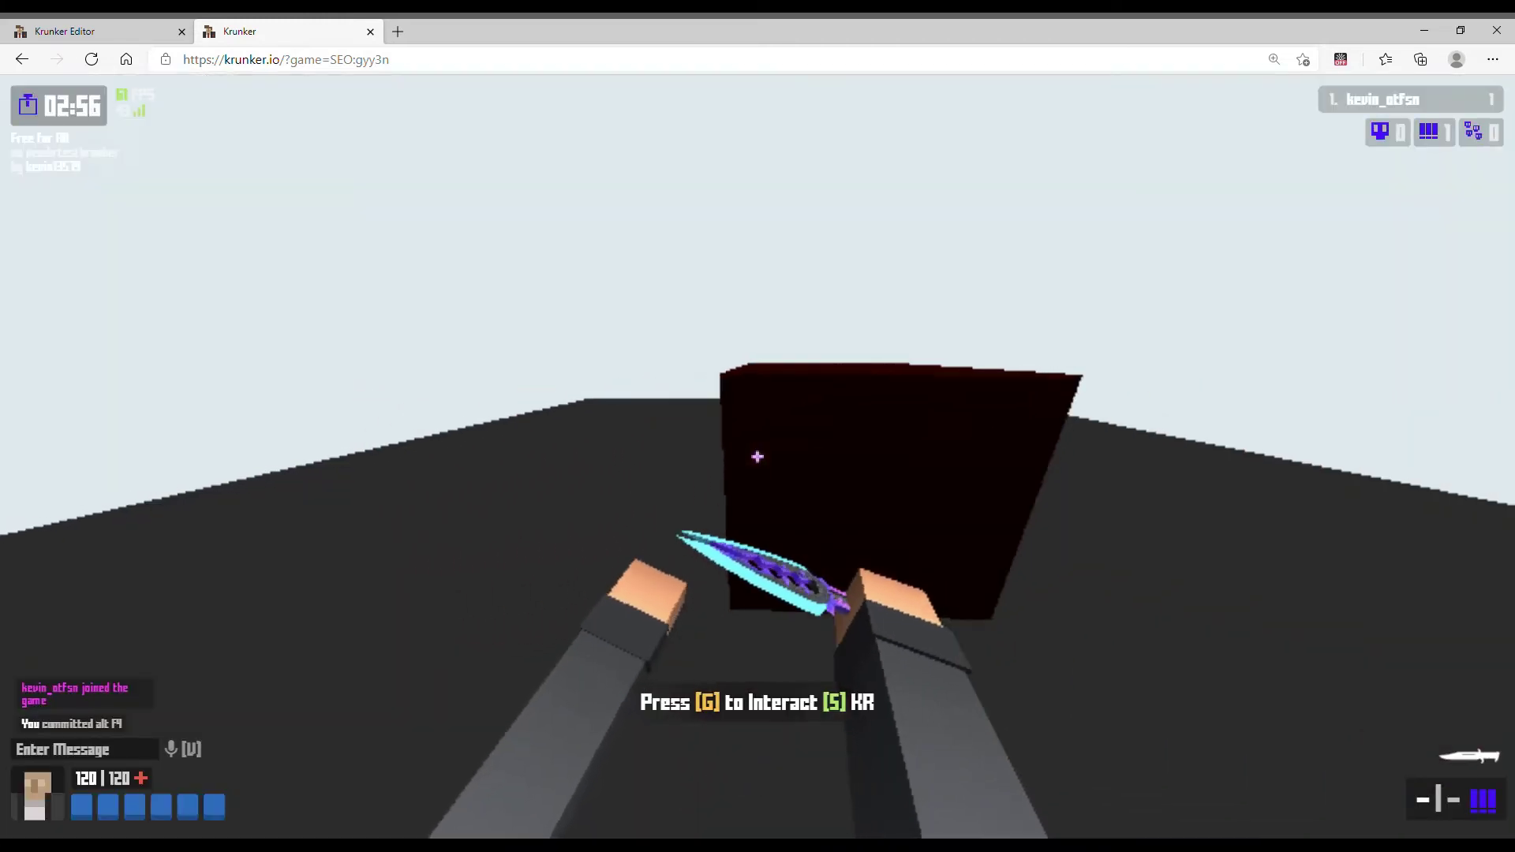
key(w)
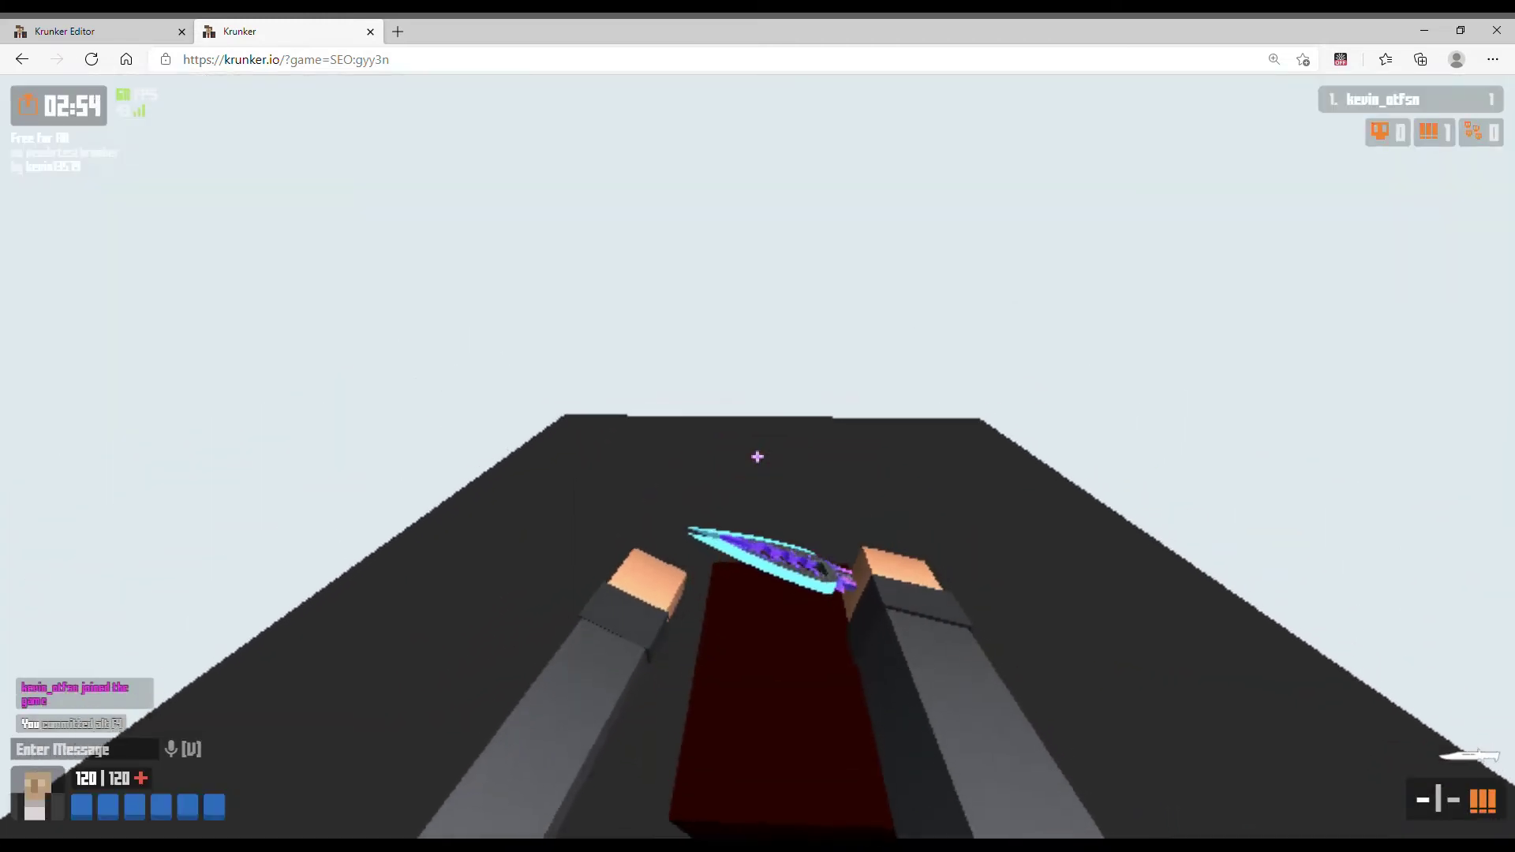
key(w)
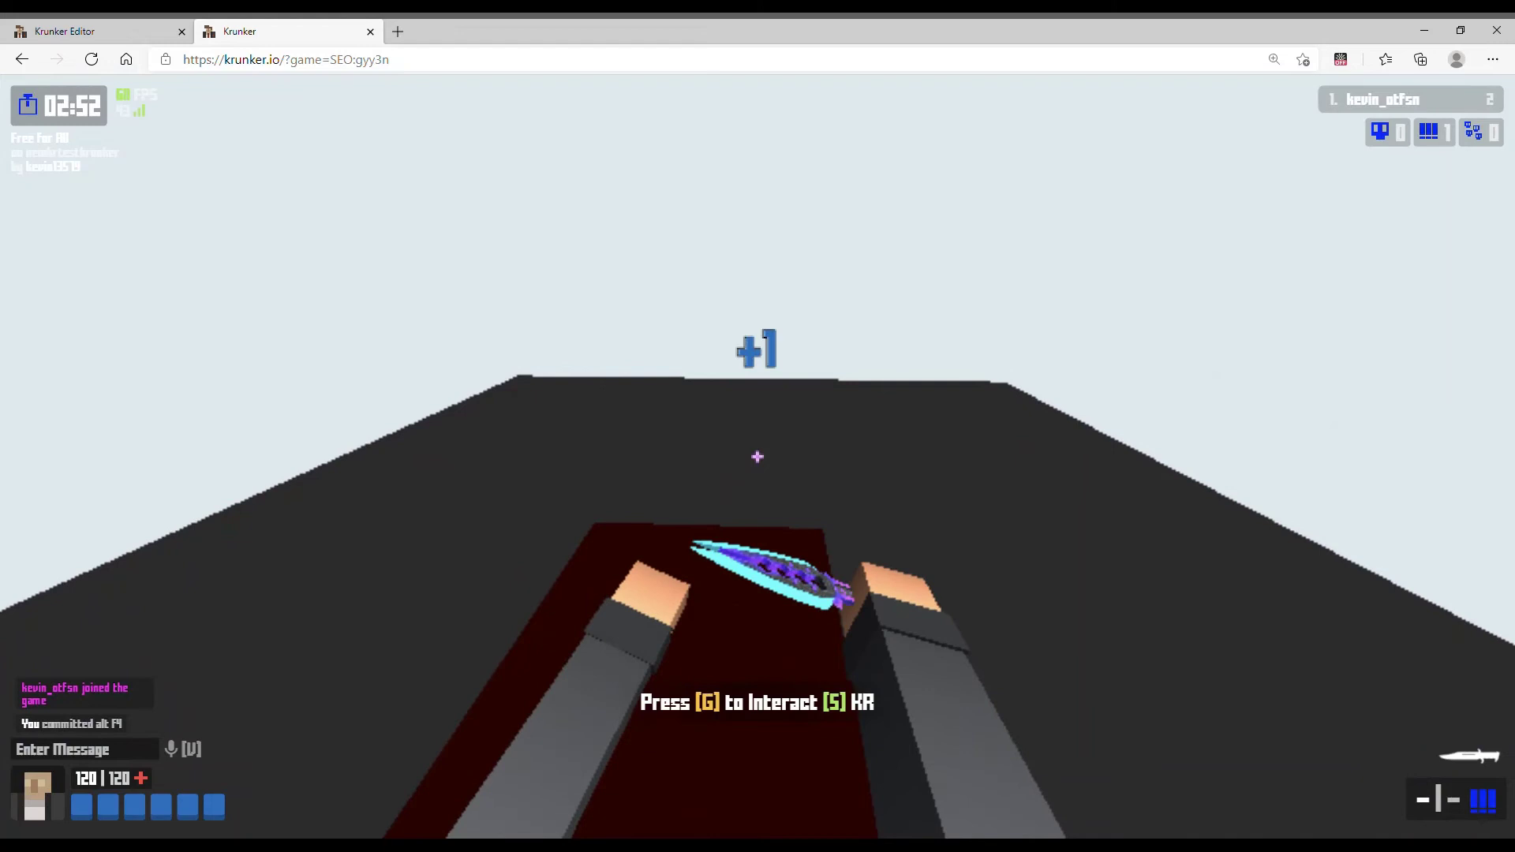
key(Escape)
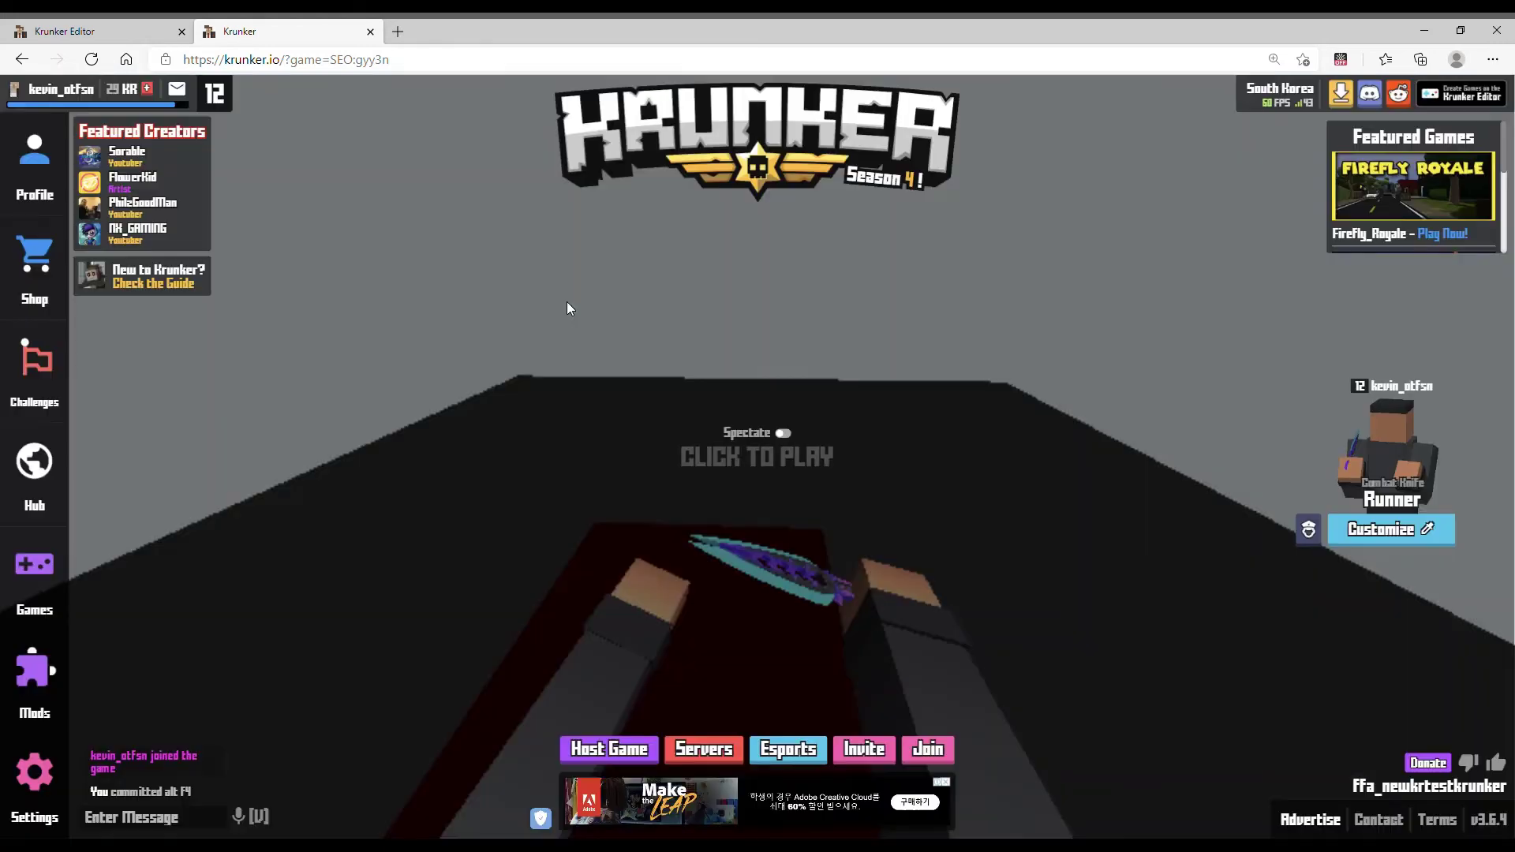
click(418, 372)
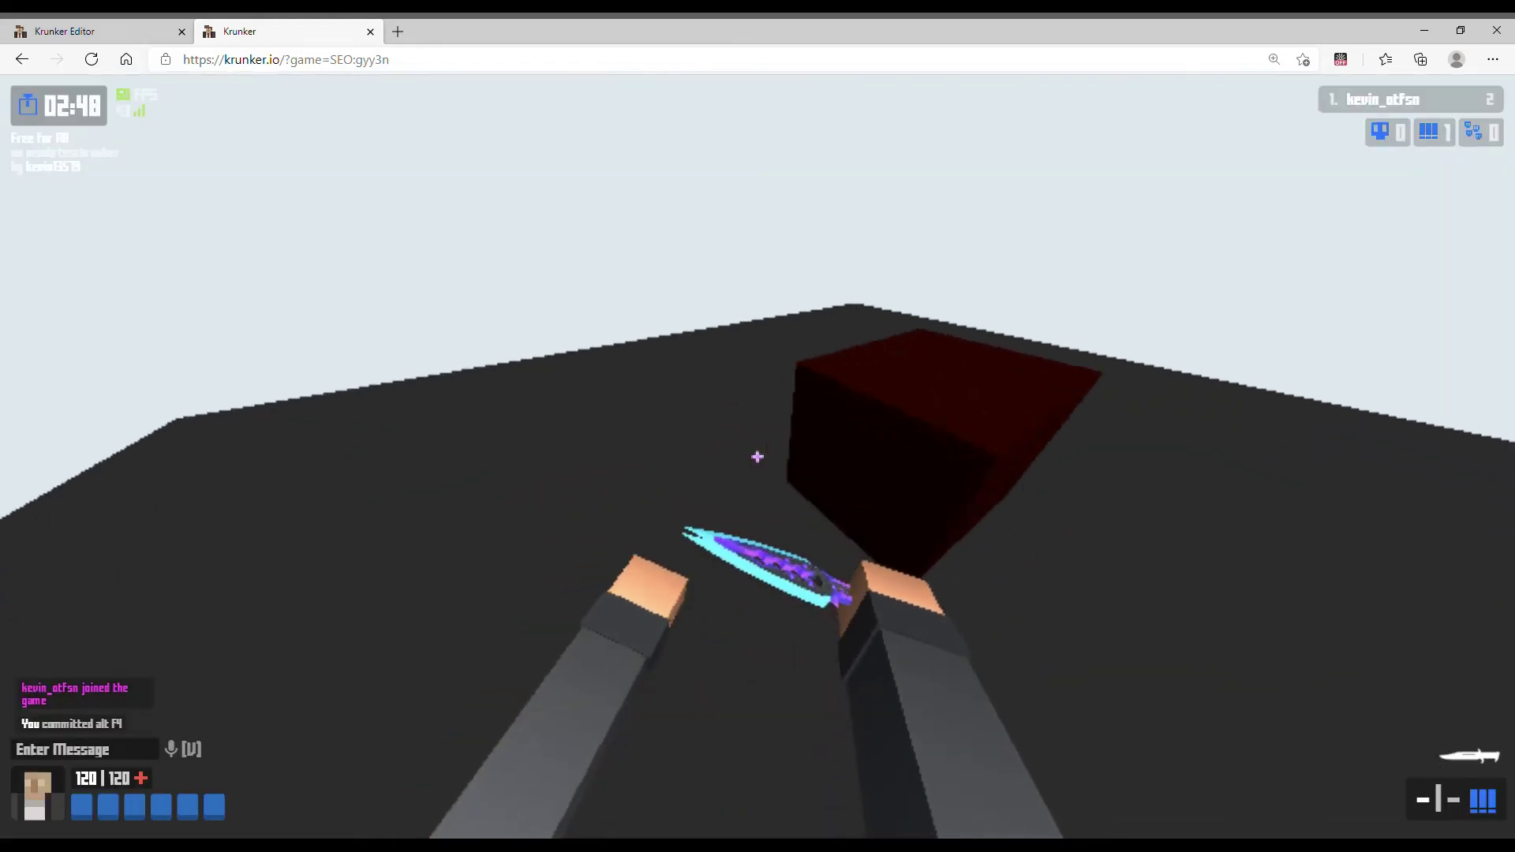
key(w)
key(space)
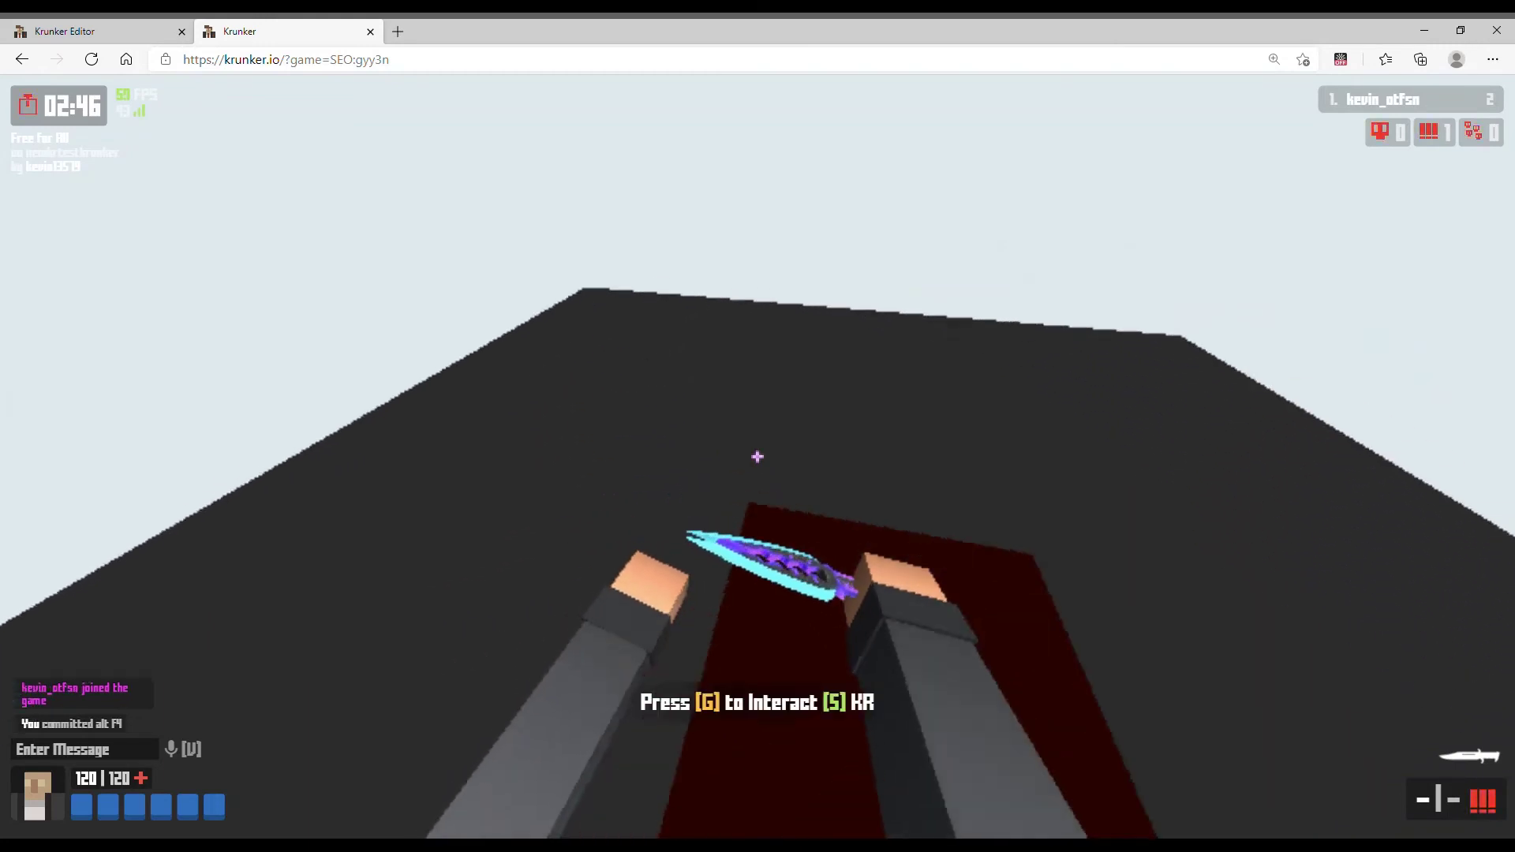
key(w)
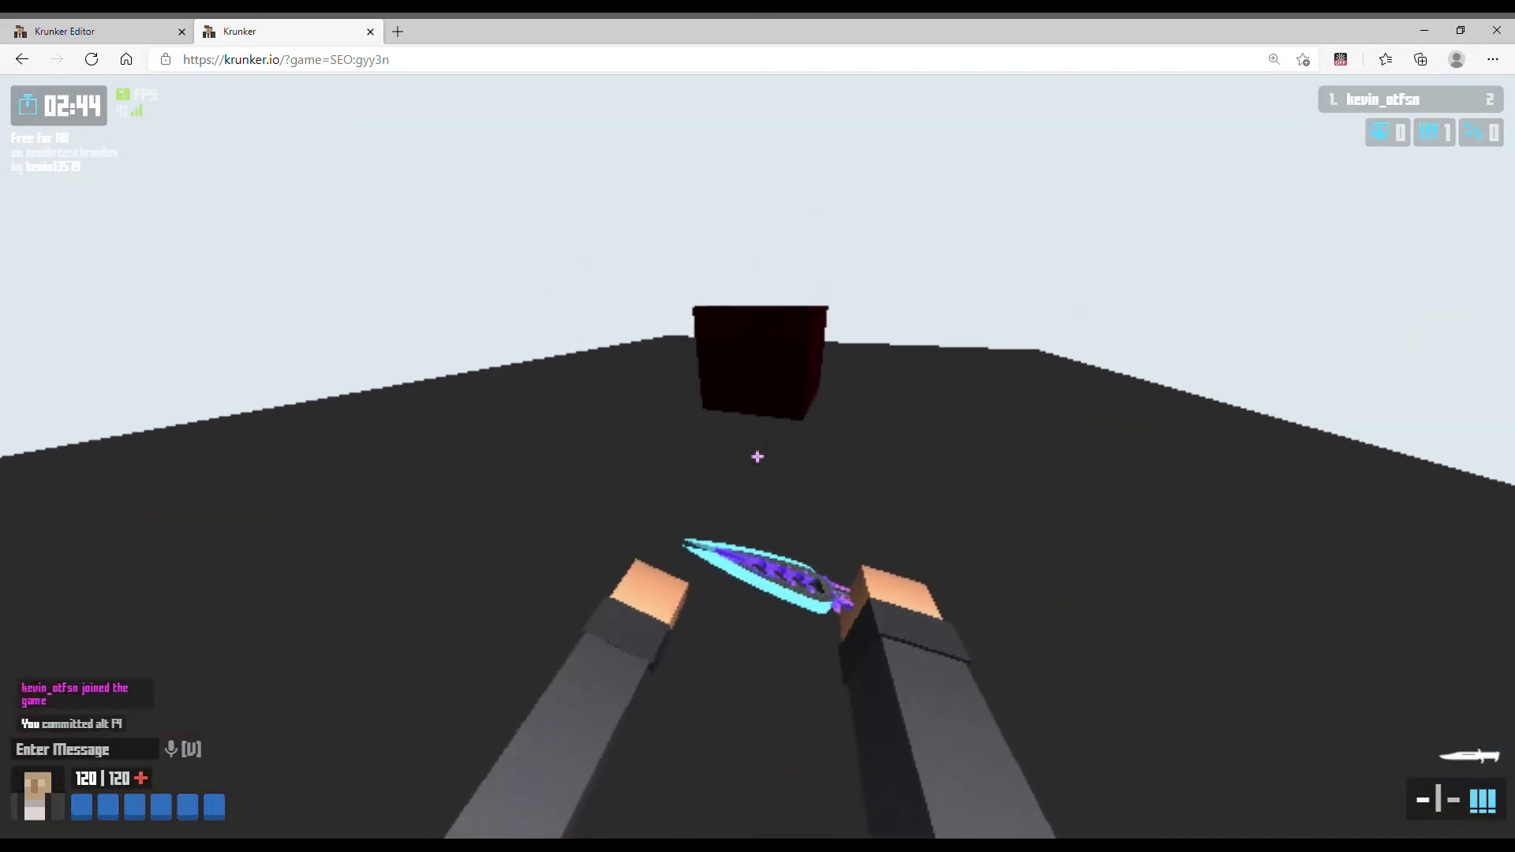
key(space)
key(w)
key(space)
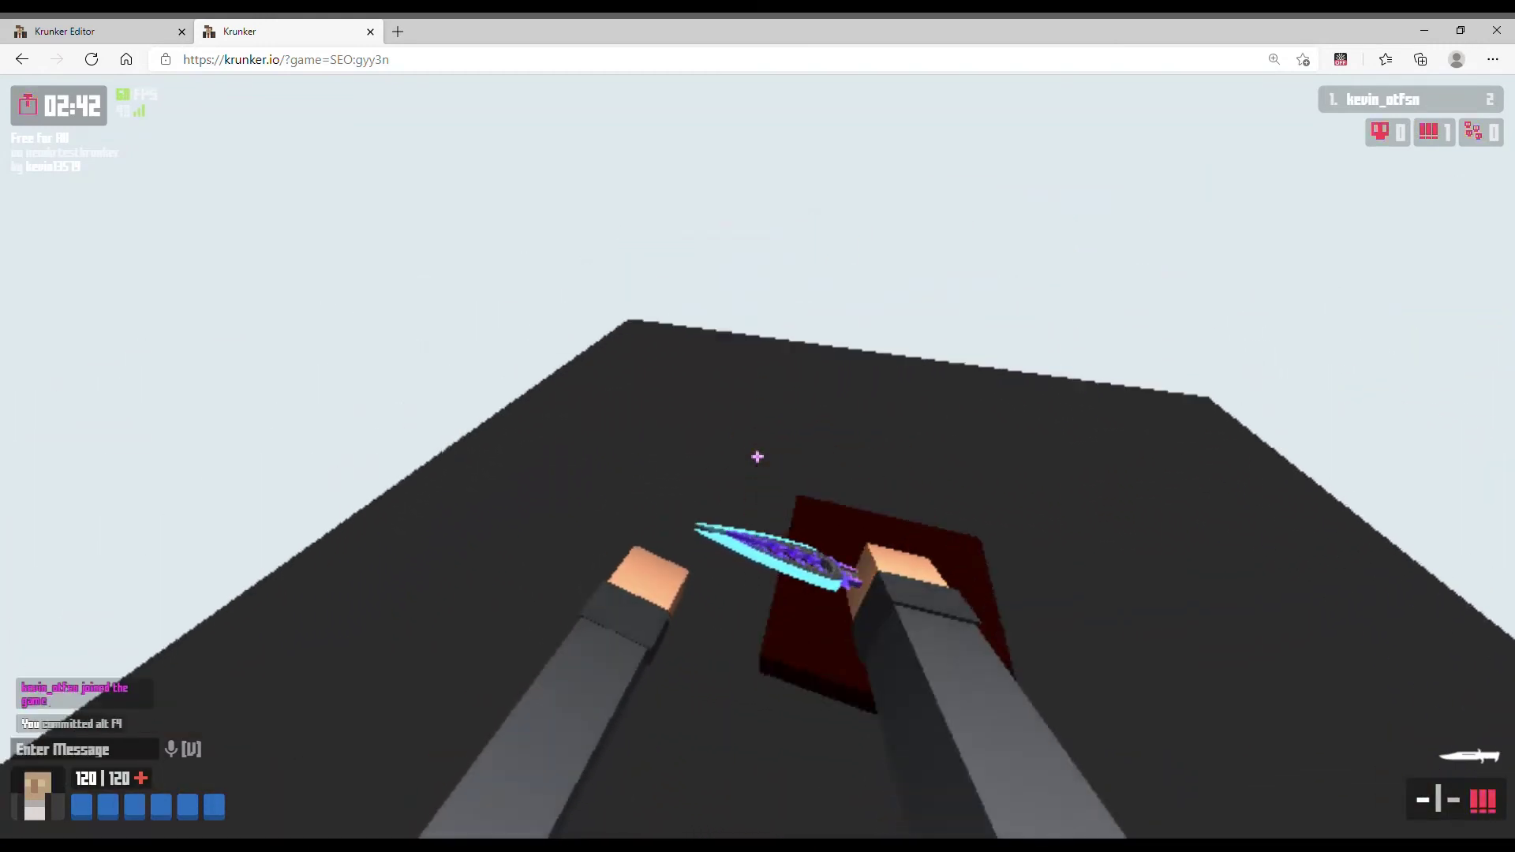
click(758, 457)
click(757, 457)
key(w)
key(space)
click(757, 457)
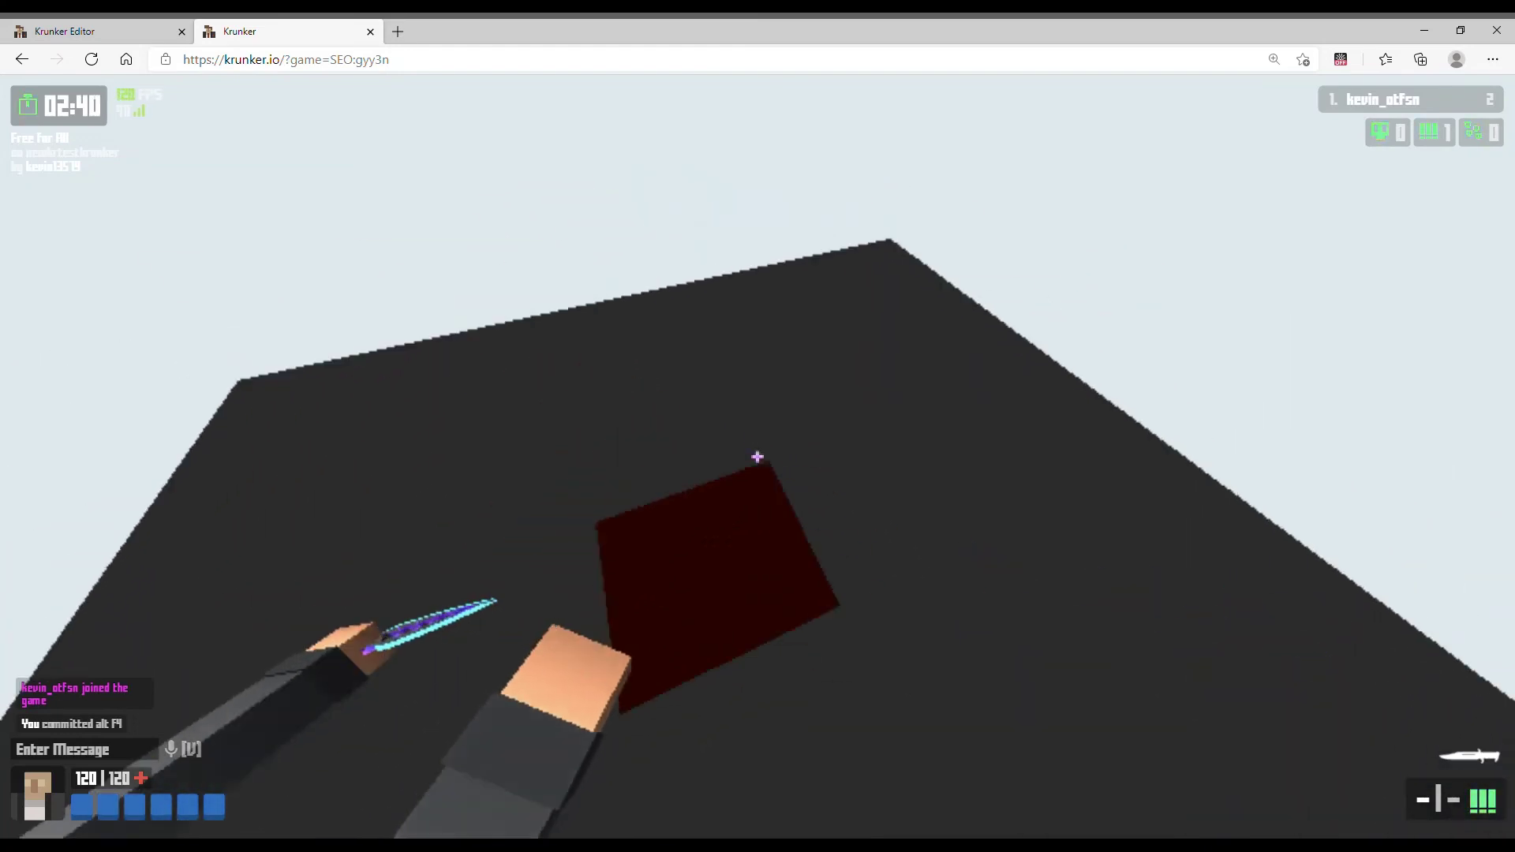
key(space)
key(w)
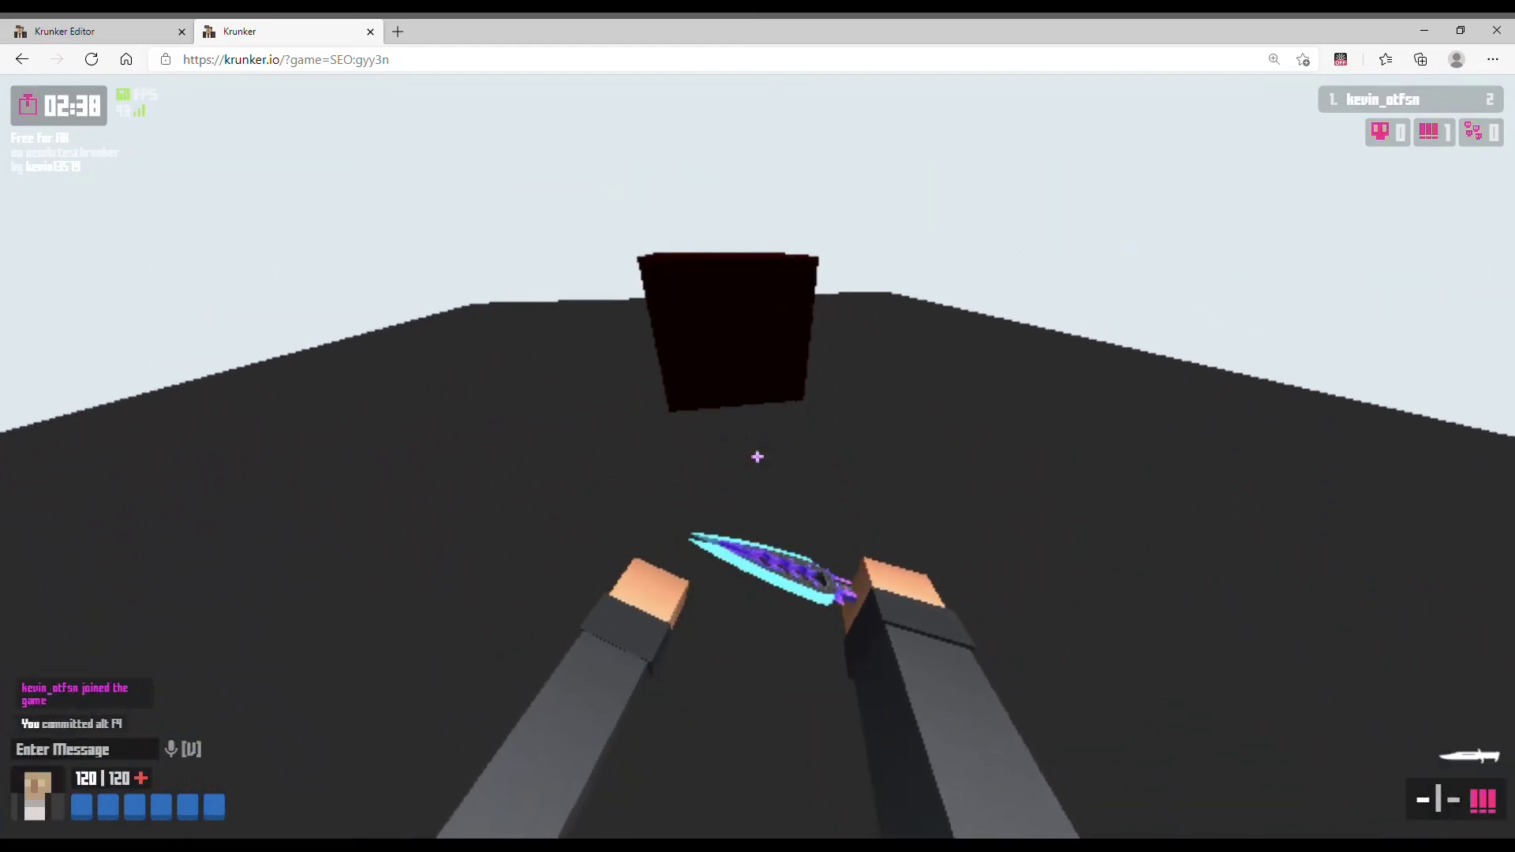
key(space)
key(w)
key(space)
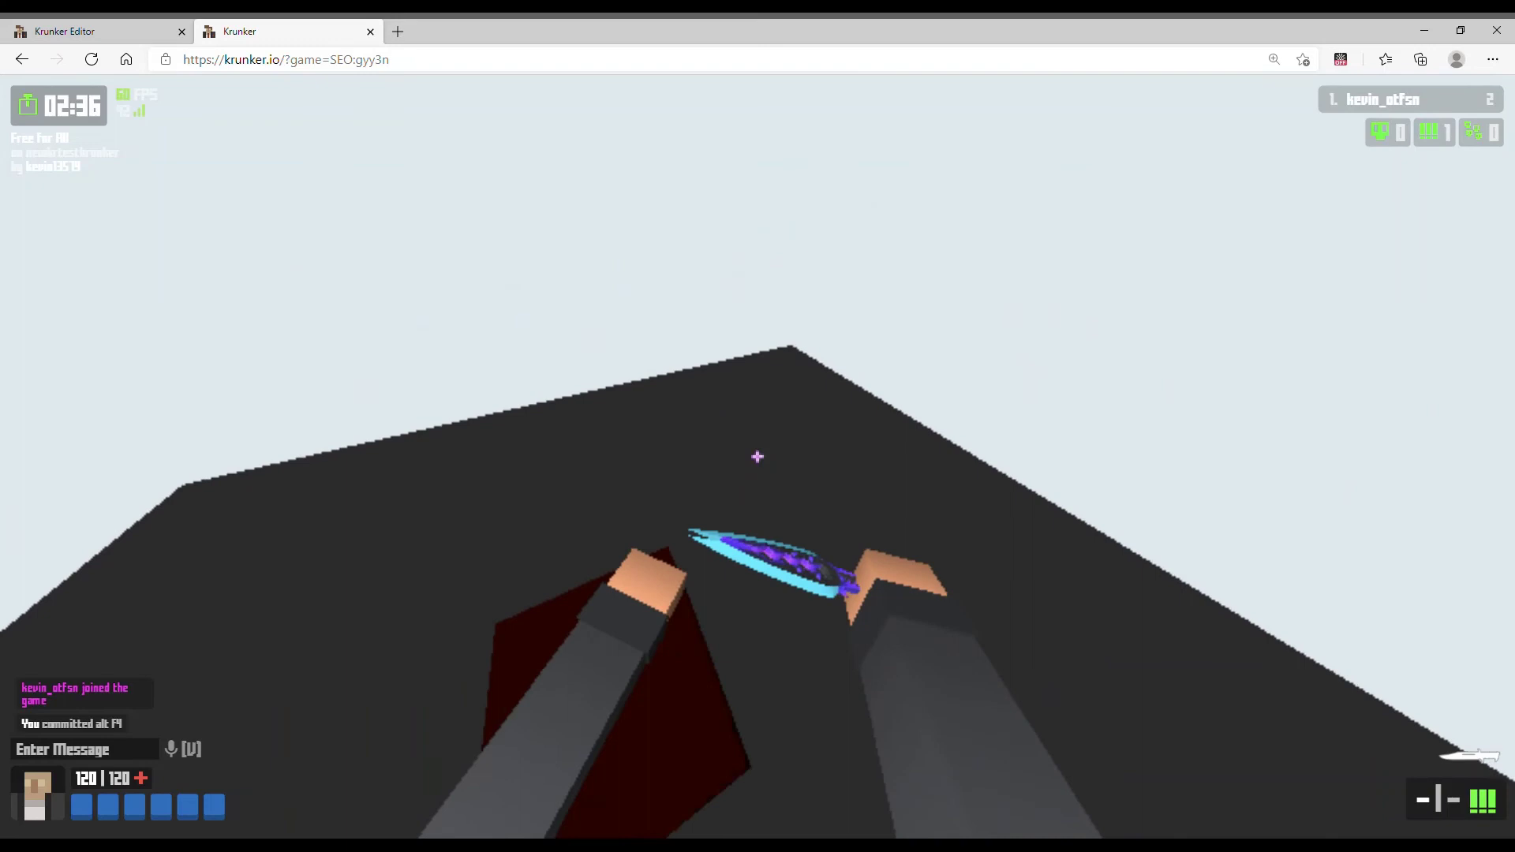
key(space)
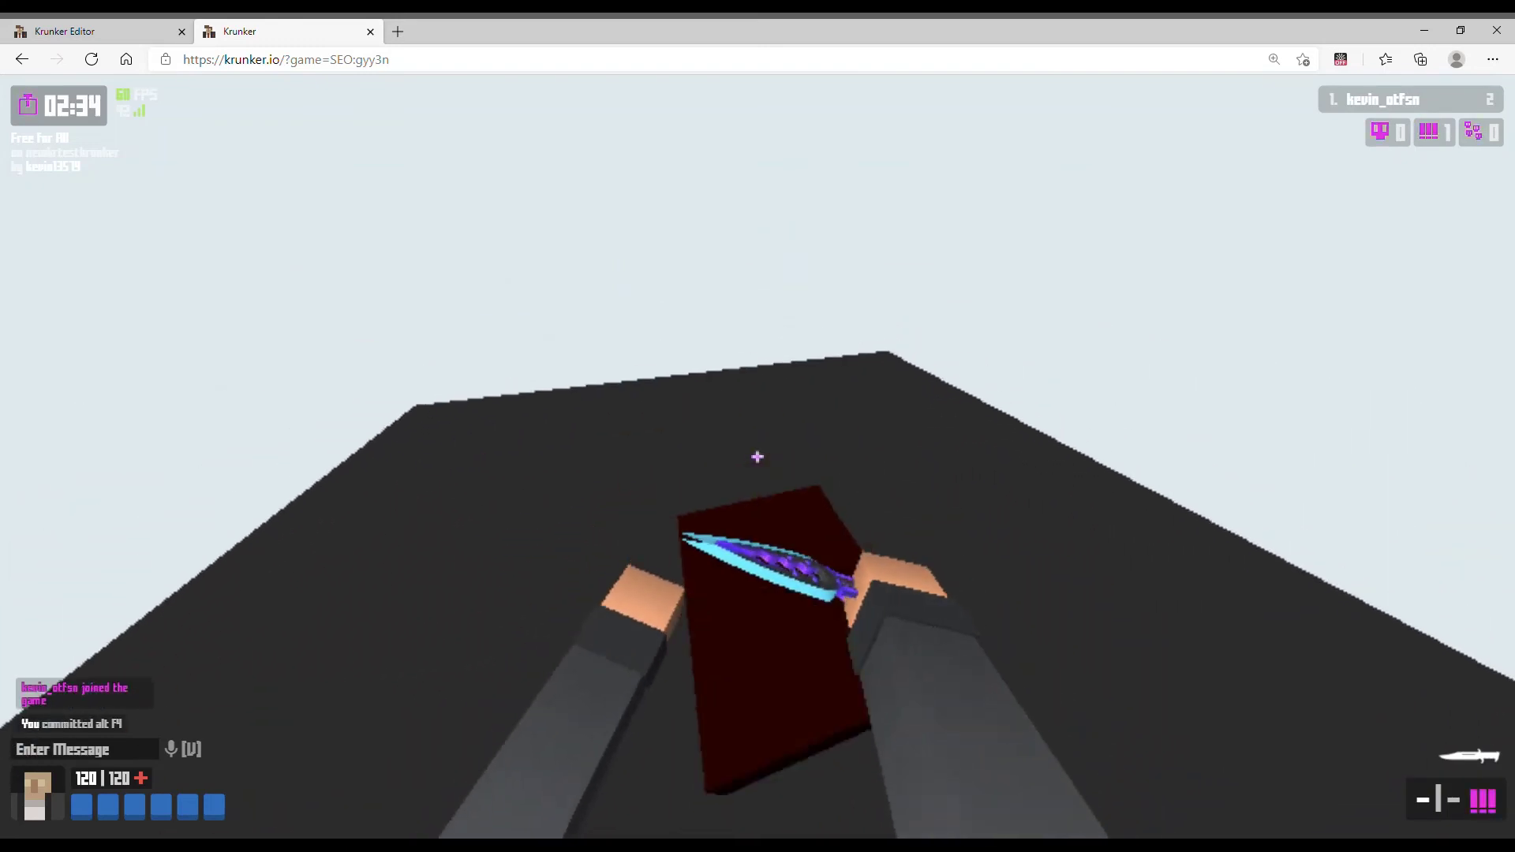